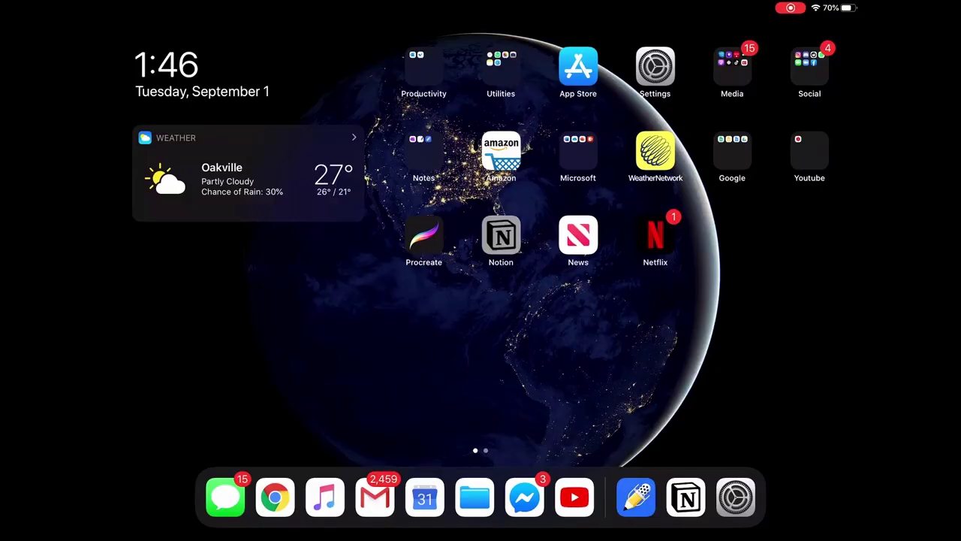
scroll(584, 376, down, 5)
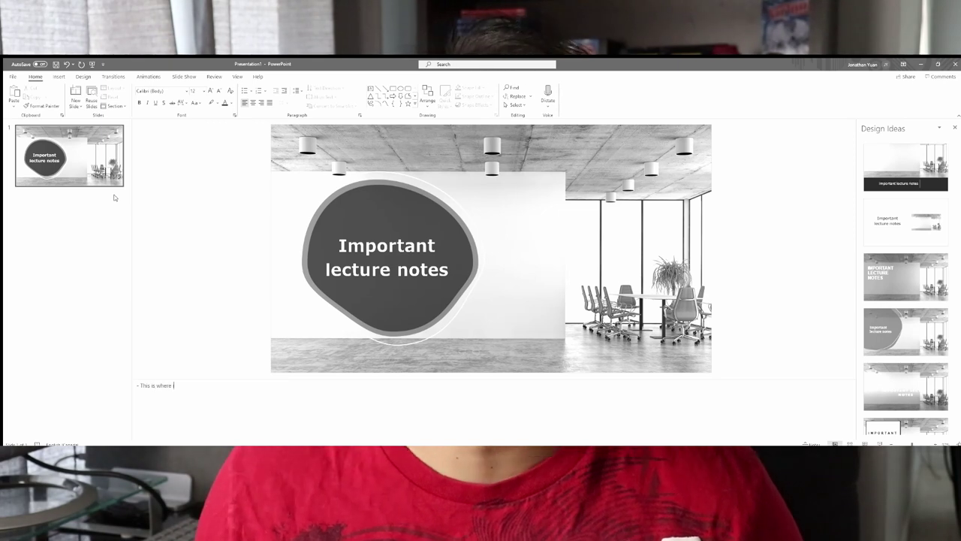
In PowerPoint, continue the title slide's speaker note with the words "I use".
text(I use)
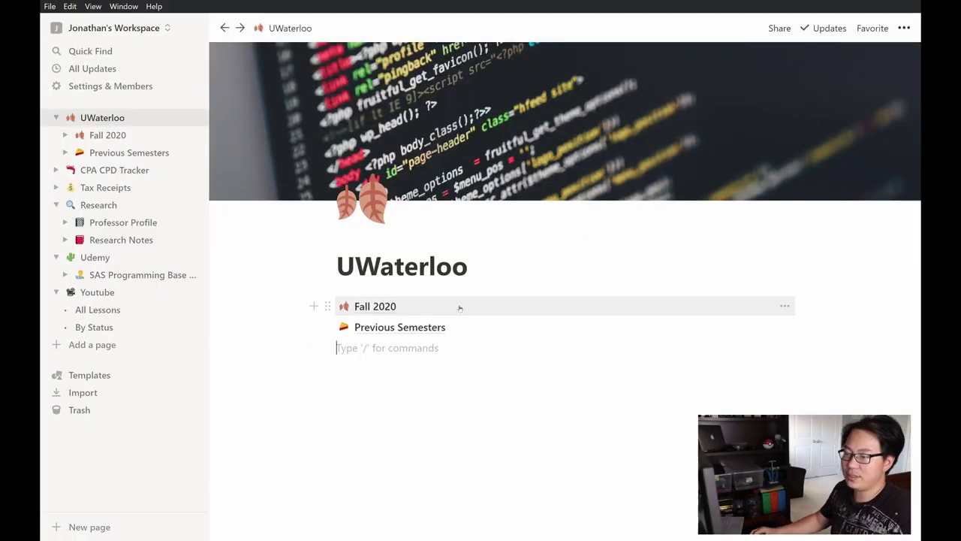
In Notion, collapse the Research, Udemy, Youtube and UWaterloo page groups in the workspace's page list.
click(59, 205)
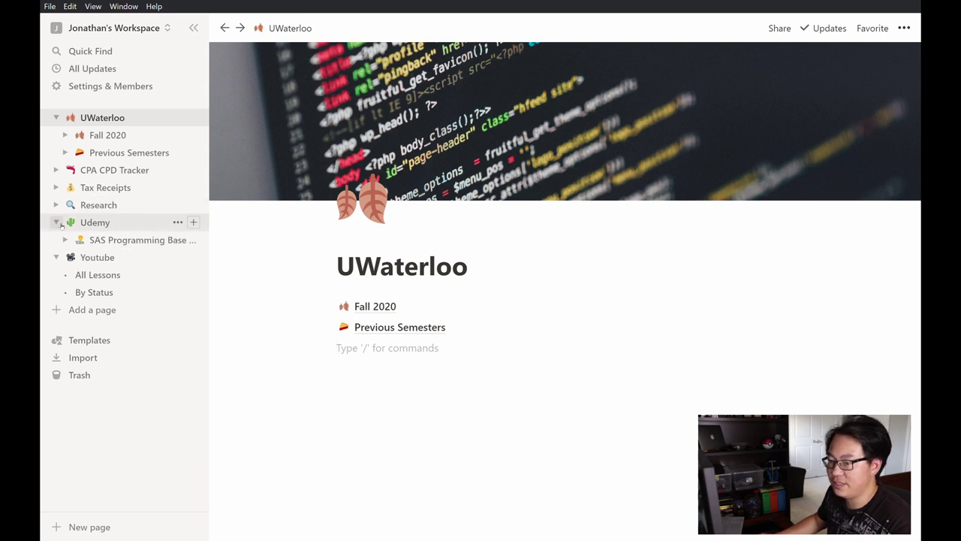
click(59, 223)
click(59, 240)
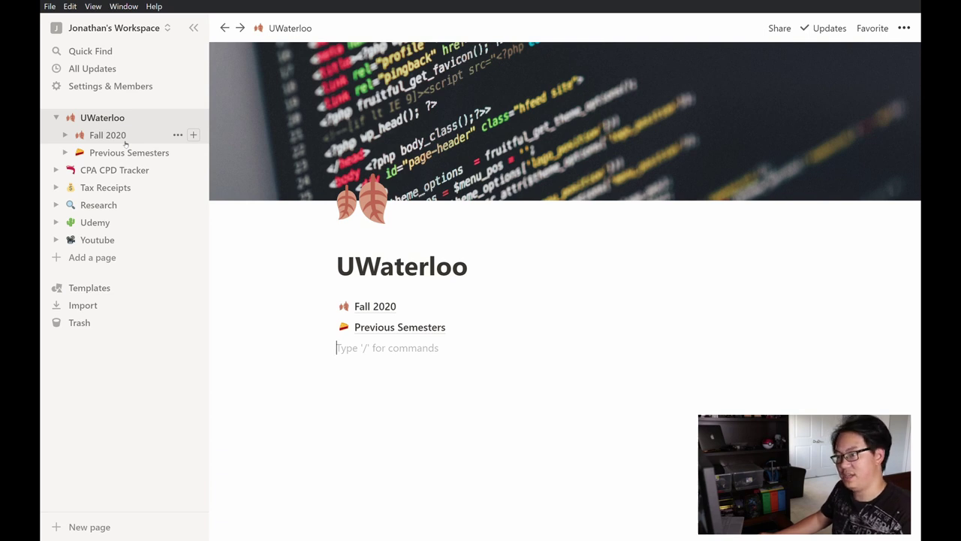
click(55, 117)
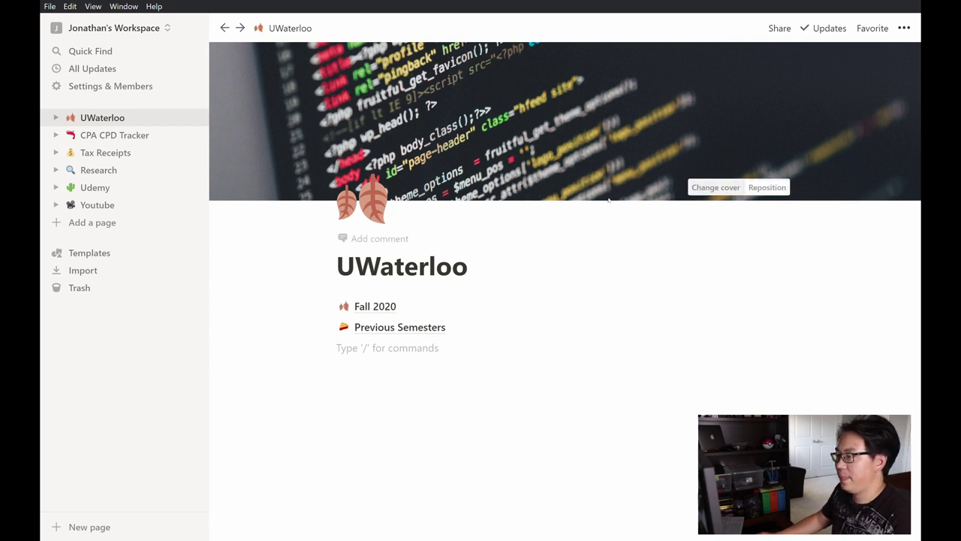
Replace the UWaterloo page's cover with the glowing red lantern photo from Unsplash.
click(728, 192)
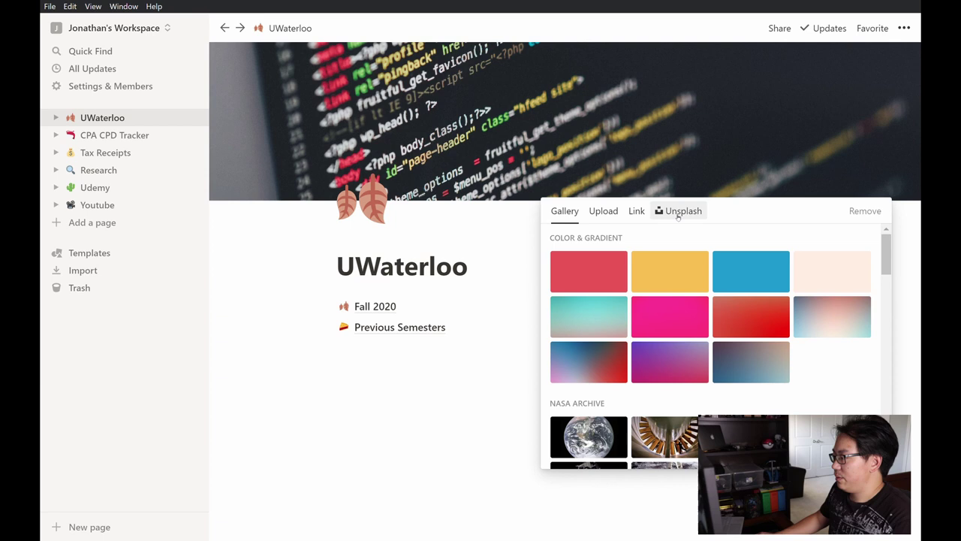
click(680, 211)
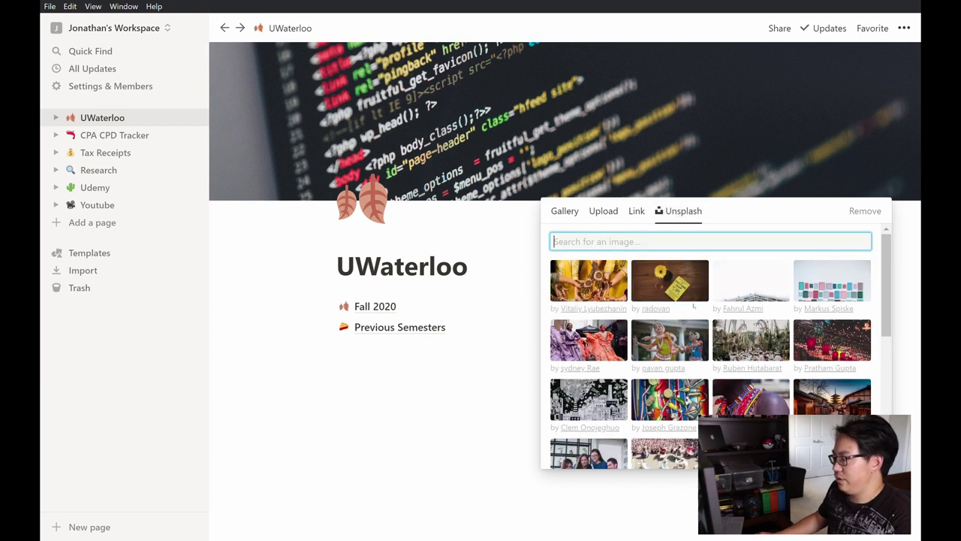
scroll(886, 366, down, 2)
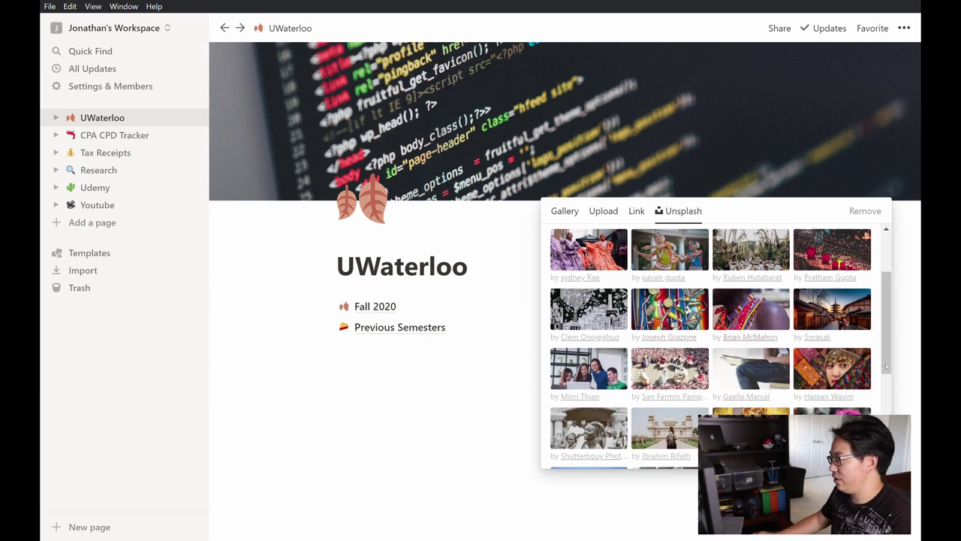
scroll(875, 383, down, 3)
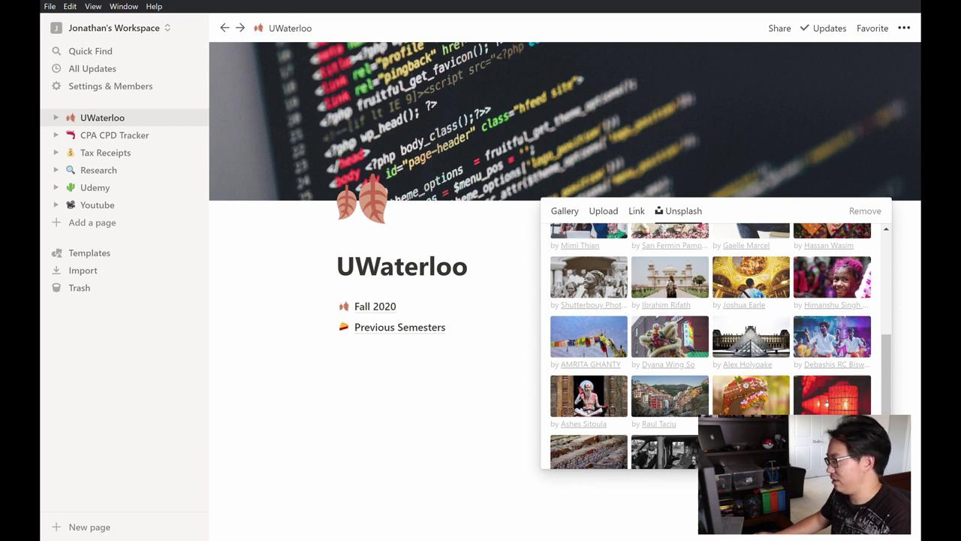
click(831, 380)
Change the UWaterloo page's icon to the ant emoji.
click(368, 213)
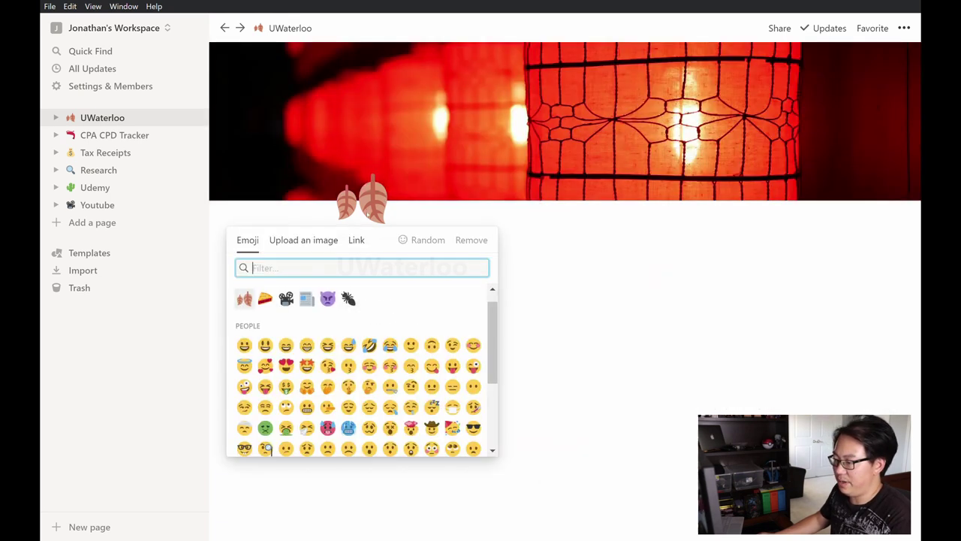
click(348, 299)
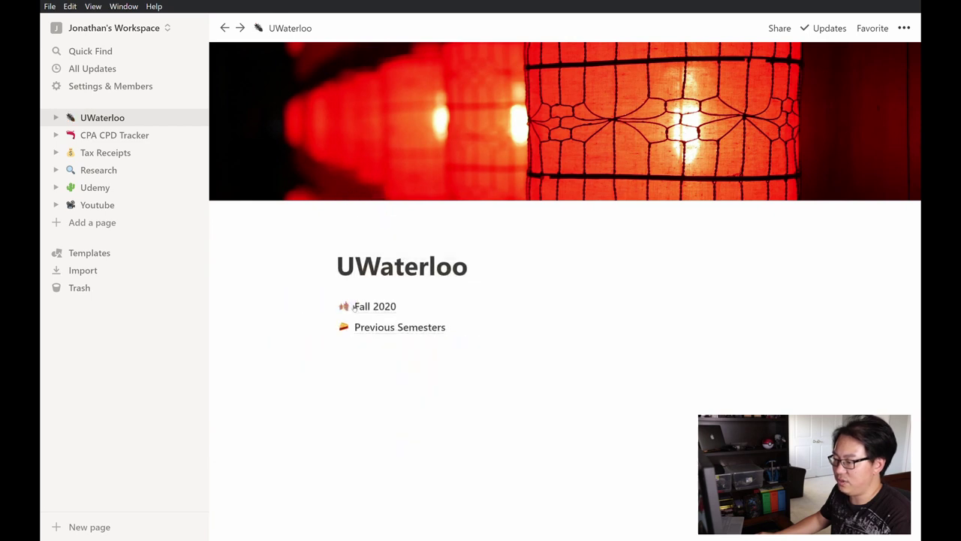
click(788, 374)
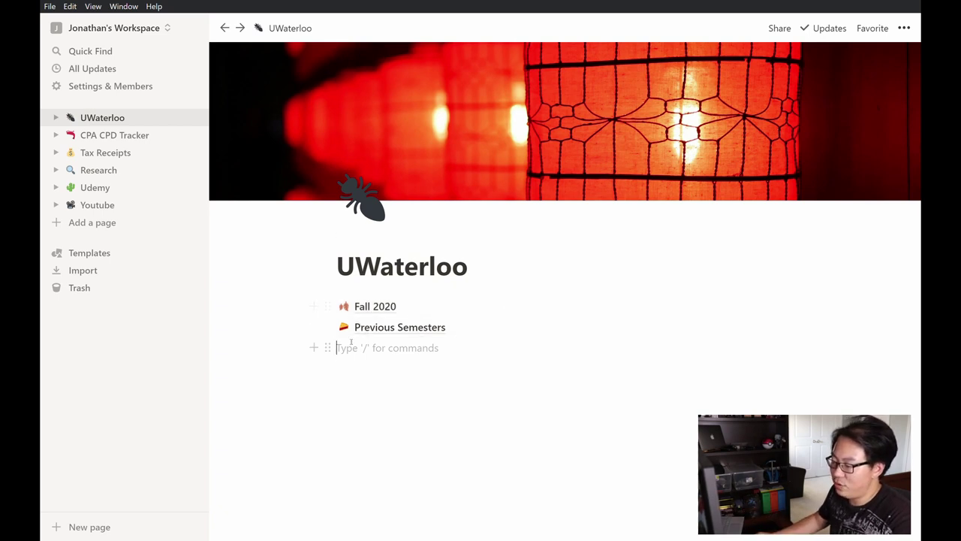
Open the Deadlines page of the Spring 2020 semester under Previous Semesters.
click(409, 332)
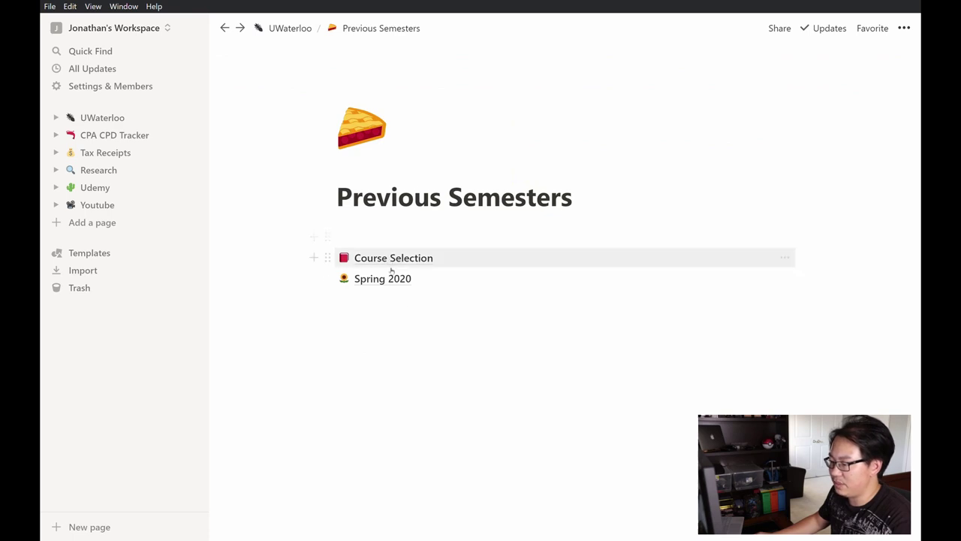
click(392, 280)
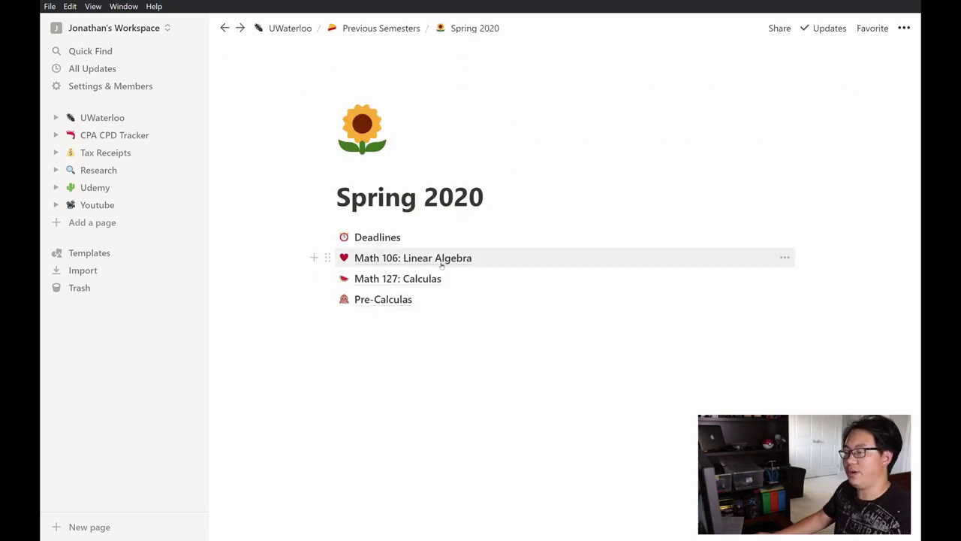
click(392, 237)
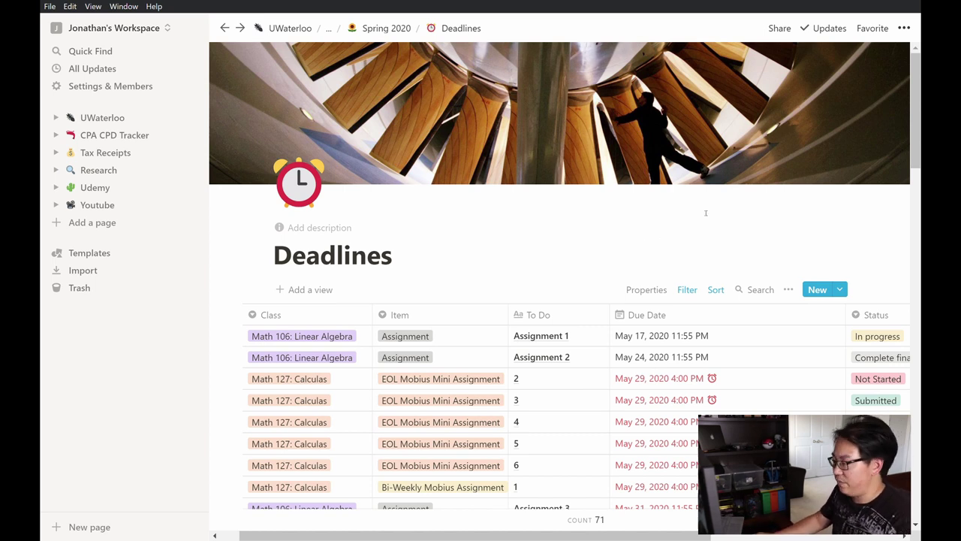
Look through the Deadlines table and examine the due date and reminder options of EOL Mobius Mini Assignment 2.
scroll(661, 203, down, 3)
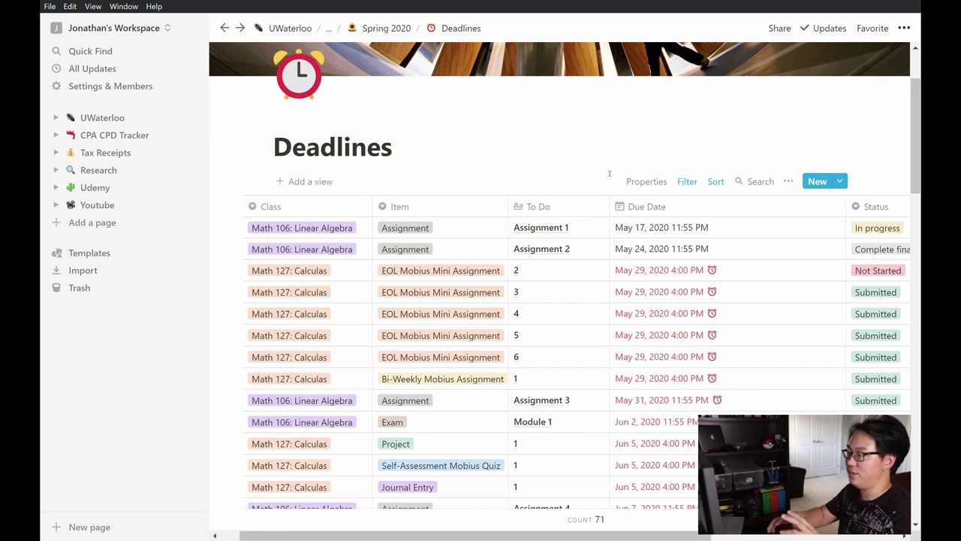
scroll(609, 173, up, 3)
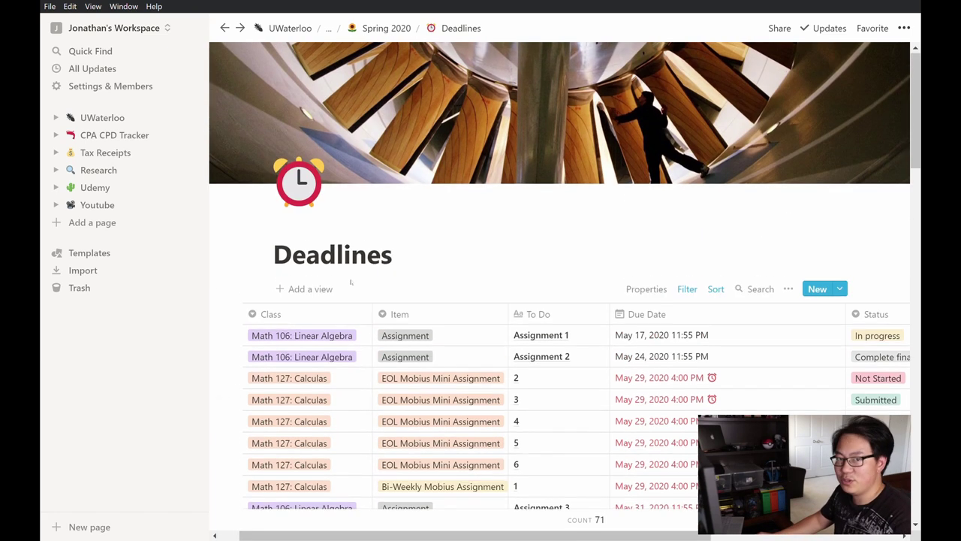
scroll(360, 282, down, 6)
scroll(360, 282, up, 3)
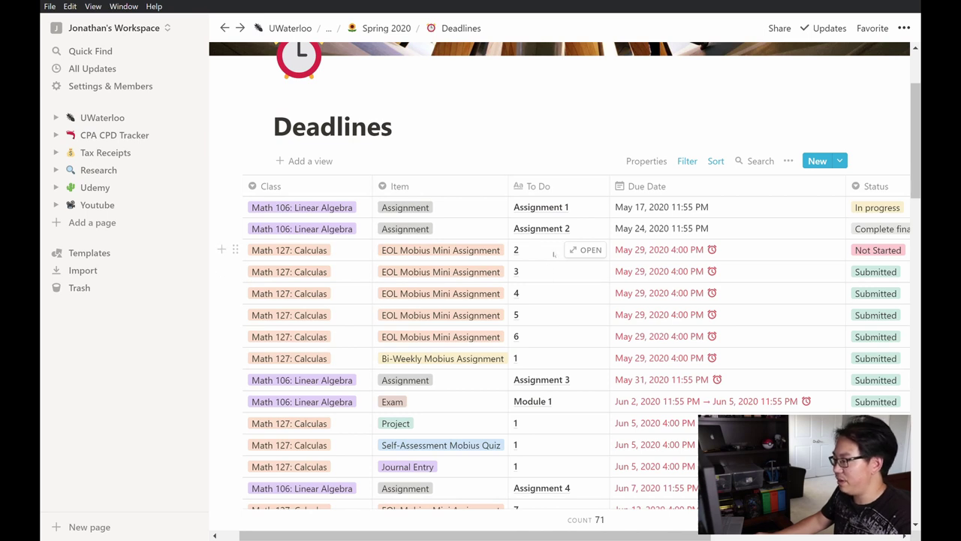
click(761, 249)
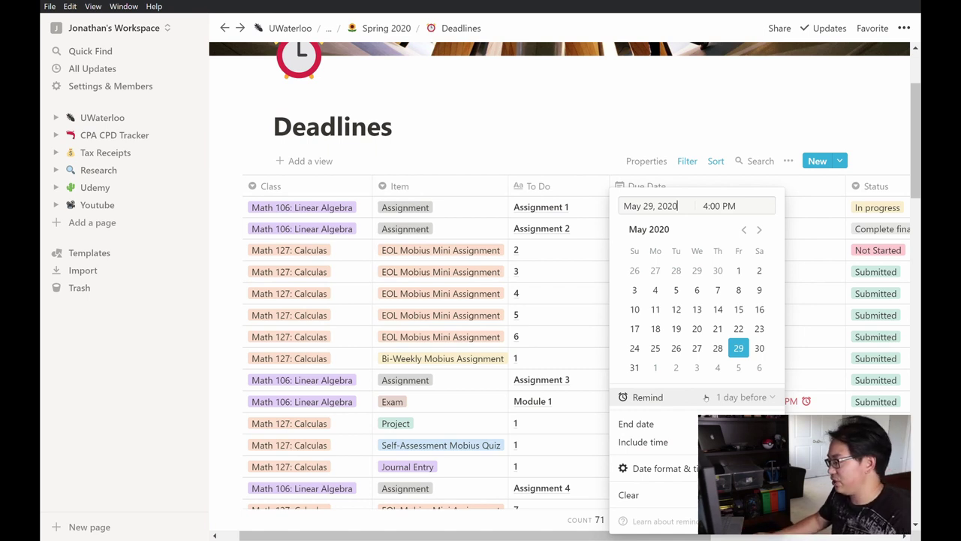
key(Escape)
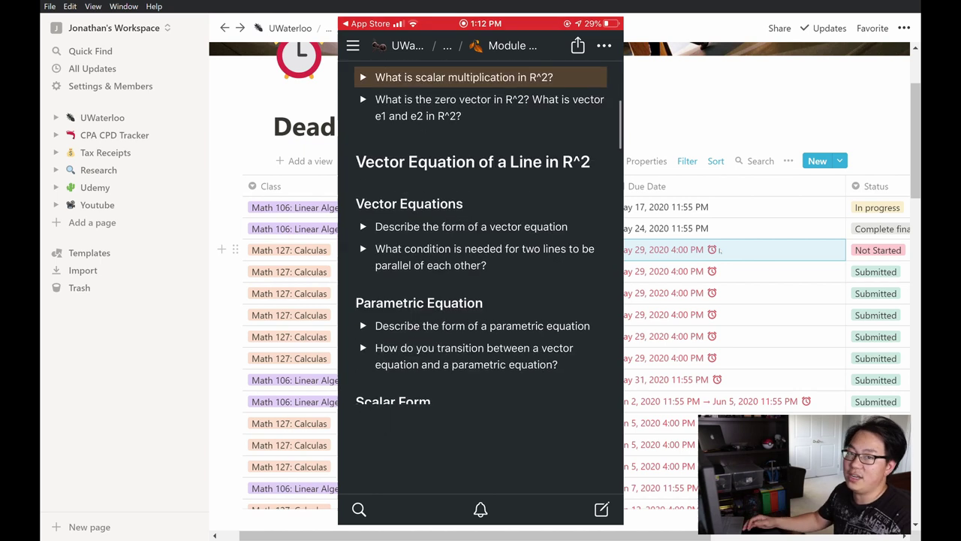
Set the status of EOL Mobius Mini Assignments 3 and 6 to Not Started, 4 to In progress and 5 to Submitted.
scroll(712, 255, right, 5)
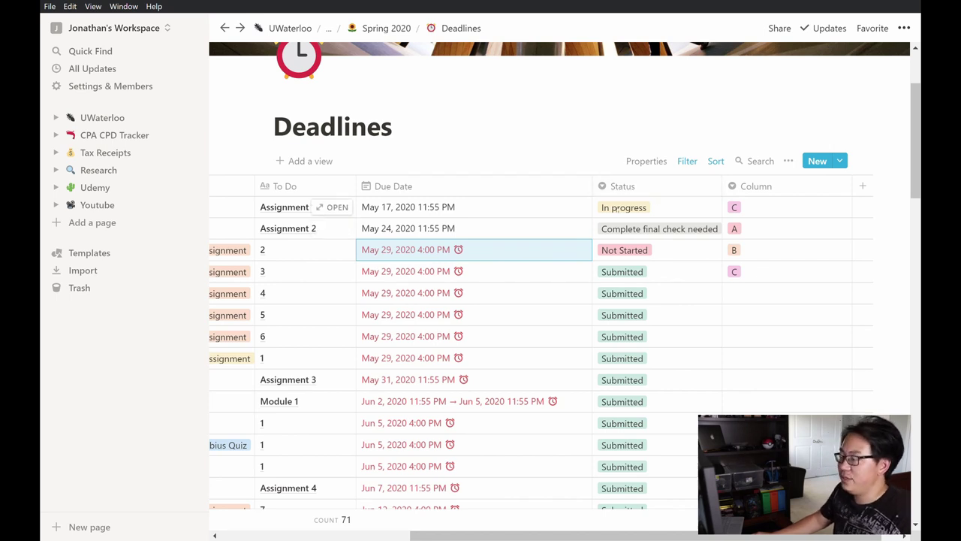
click(617, 209)
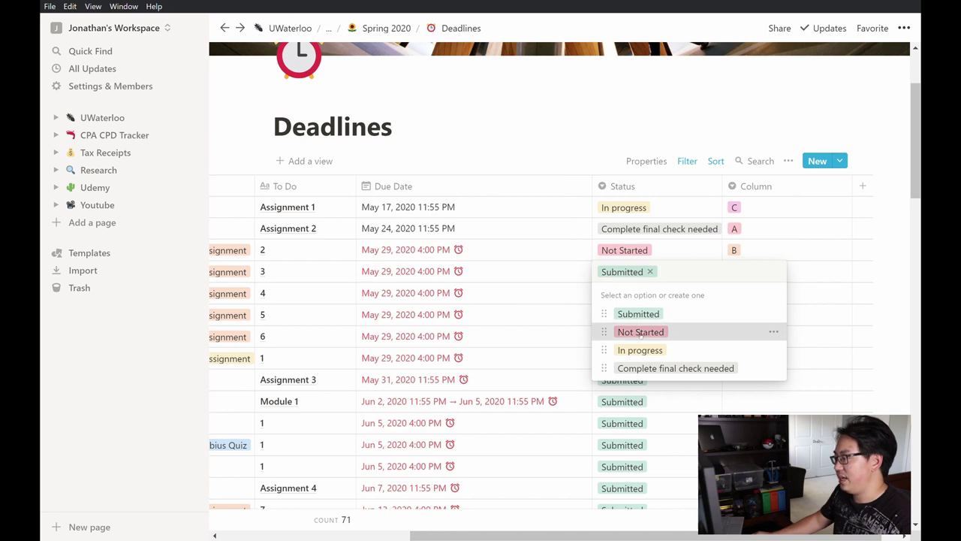
click(641, 333)
click(622, 293)
click(605, 371)
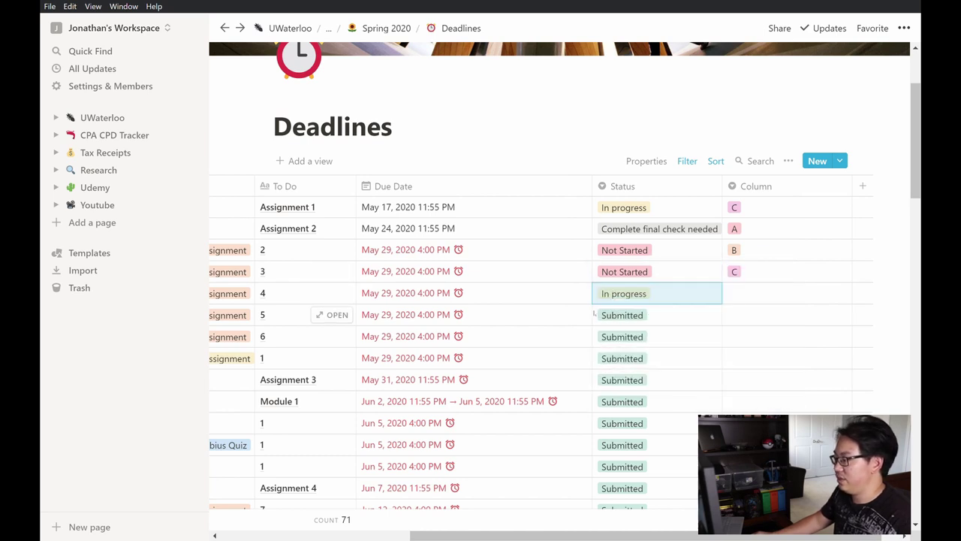
click(623, 316)
click(635, 356)
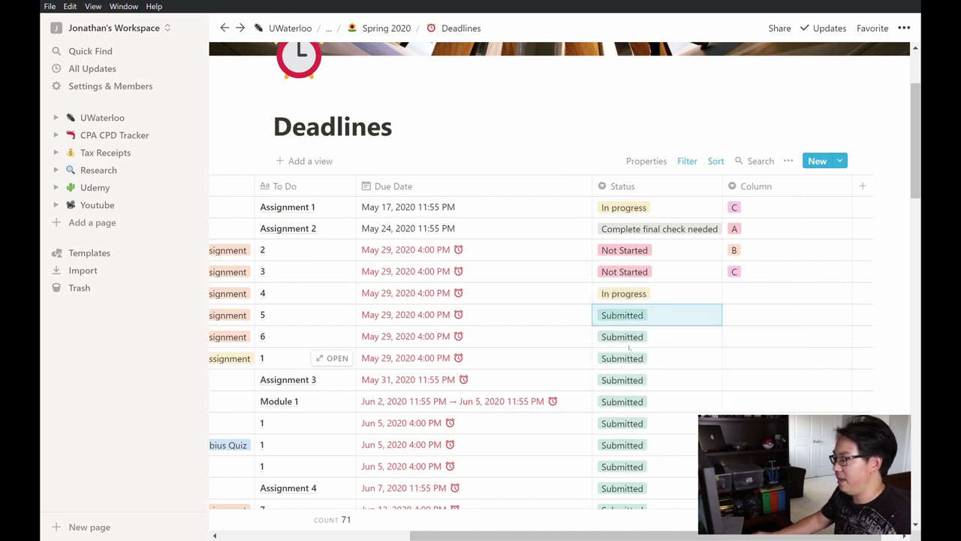
click(637, 340)
click(640, 396)
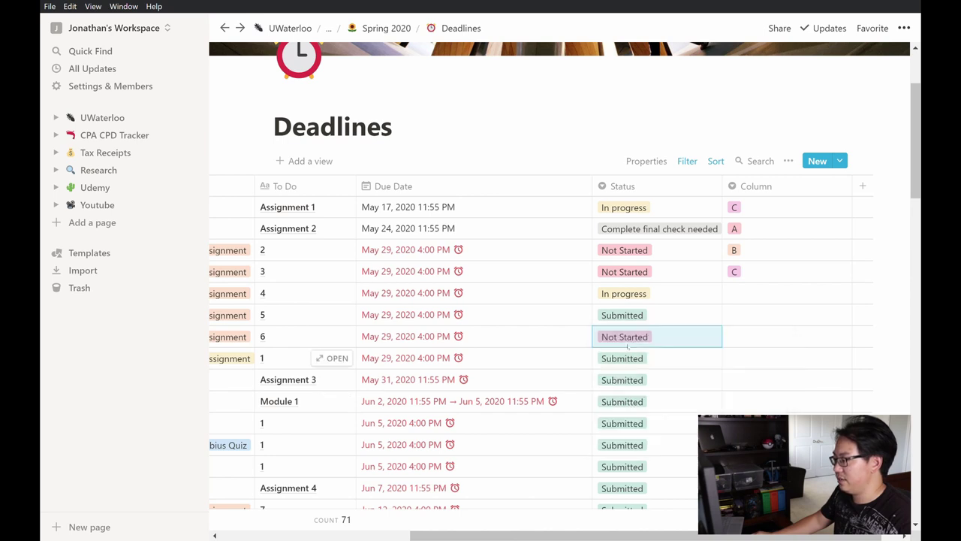
View the available status options for EOL Mobius Mini Assignment 6 and for Assignment 2 without changing either.
click(647, 340)
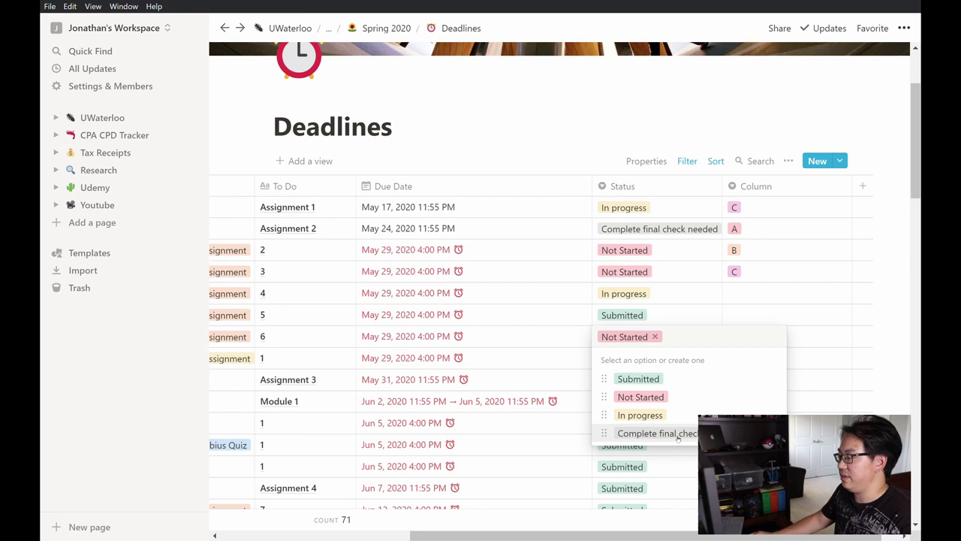
key(Escape)
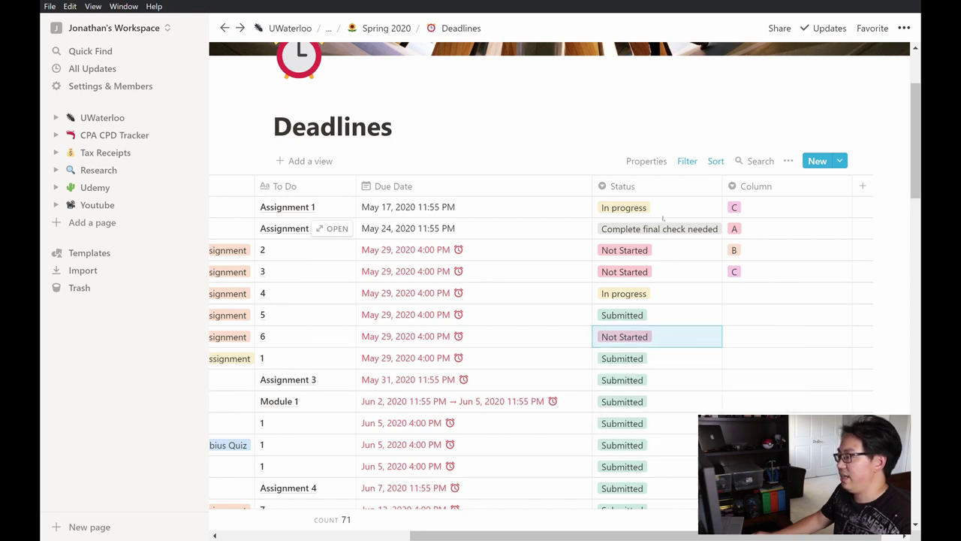
click(660, 229)
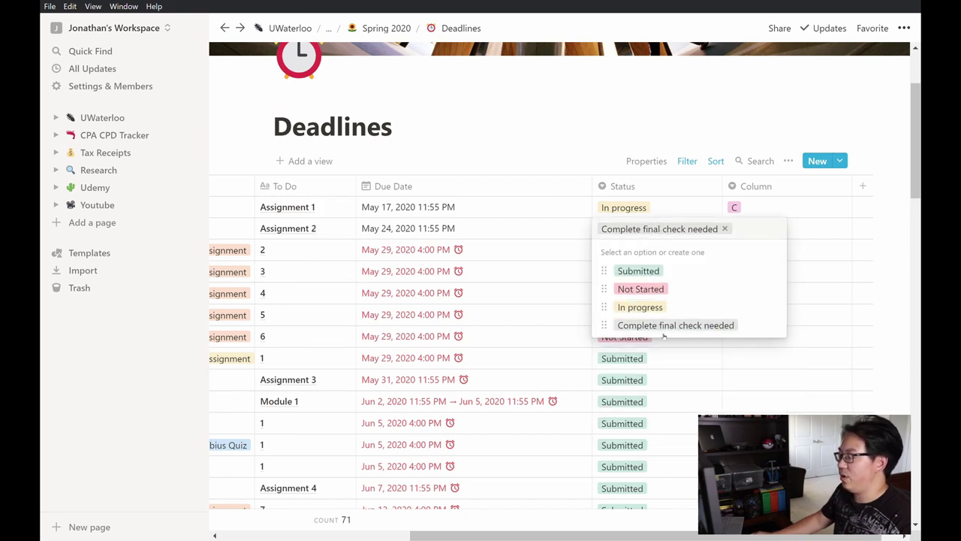
key(Escape)
Look through the basic and advanced property types available for the property named Column, keeping the Select type.
scroll(601, 524, right, 2)
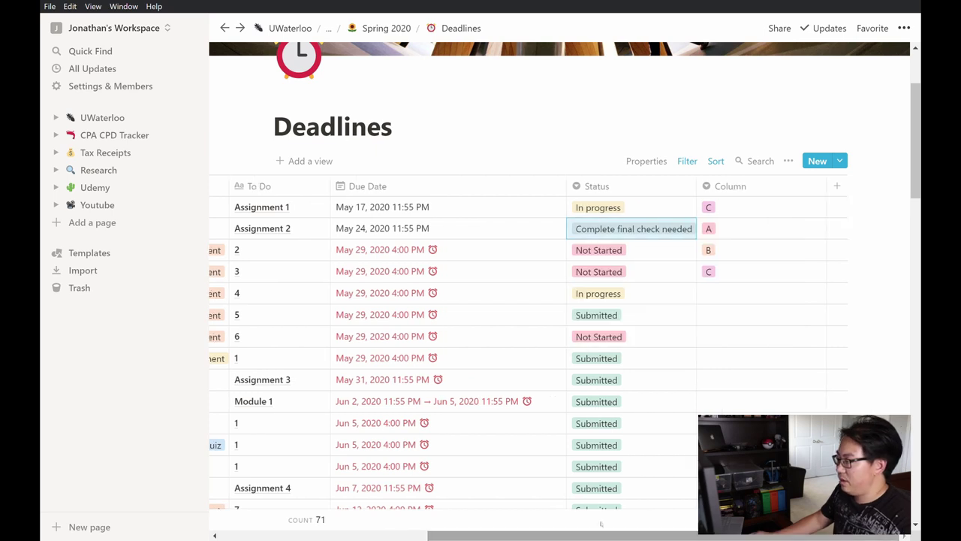
key(Up)
key(Right)
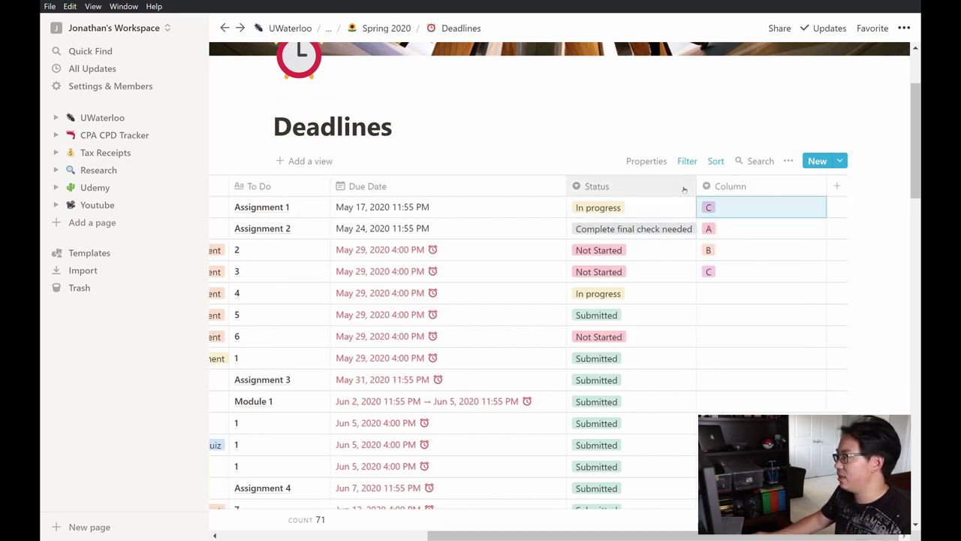
click(713, 191)
click(732, 257)
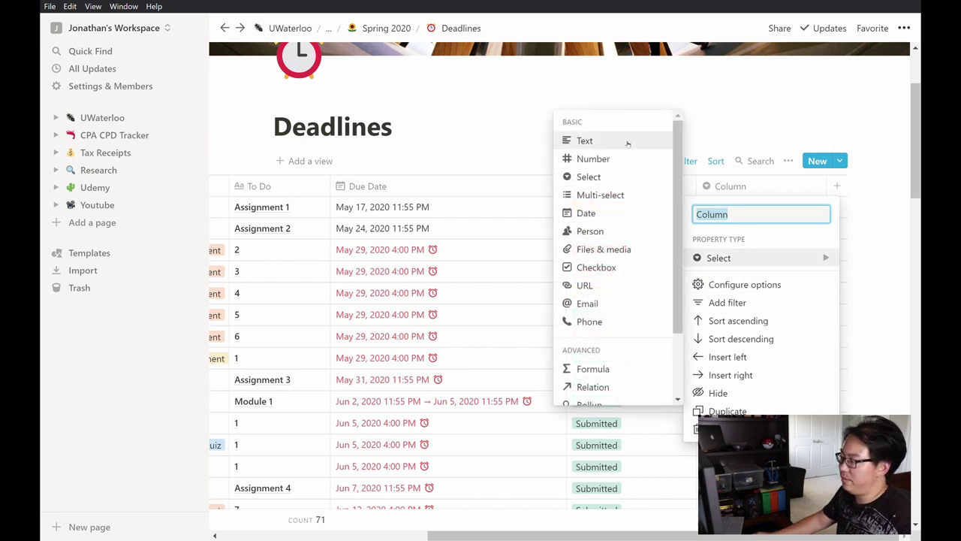
scroll(622, 350, down, 3)
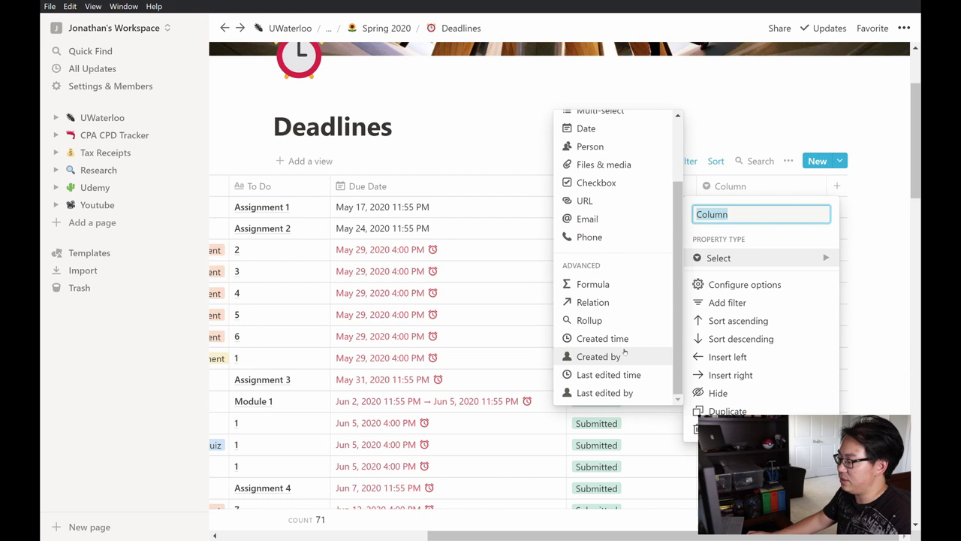
scroll(623, 342, up, 3)
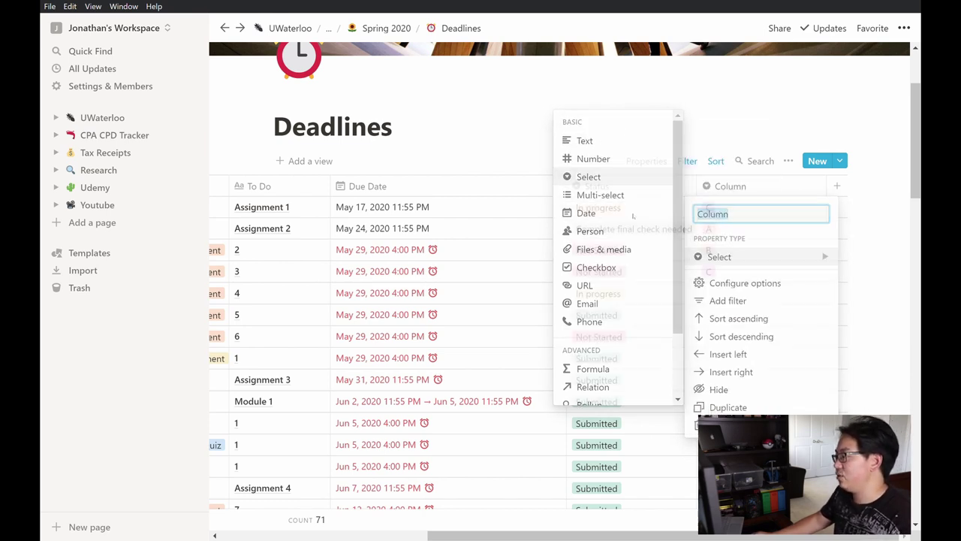
click(629, 180)
Try the single-choice options A and B in the Column property of Assignment 1, ending back on C.
click(724, 208)
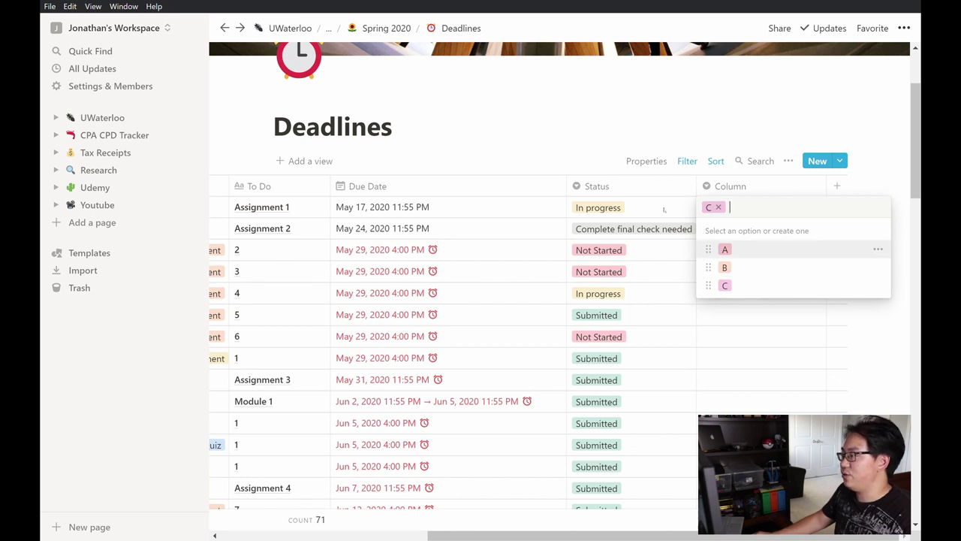
click(725, 250)
key(Return)
click(726, 285)
key(Return)
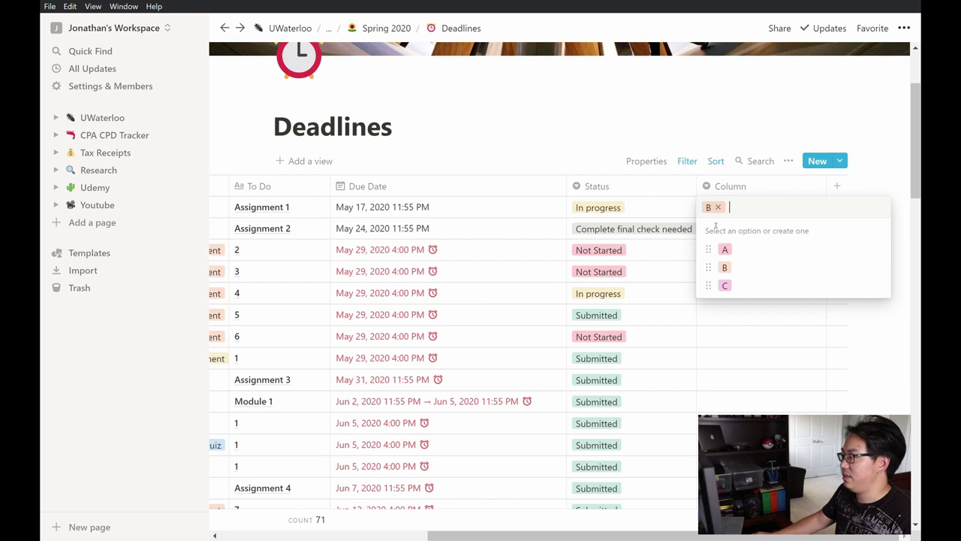
click(725, 286)
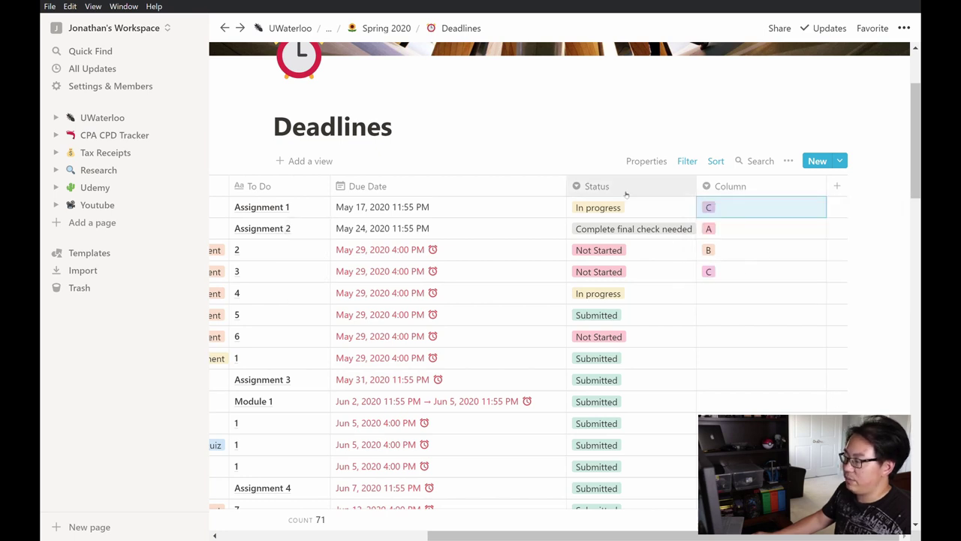
click(708, 207)
Change the type of the property named Column from Select to Multi-select.
click(728, 185)
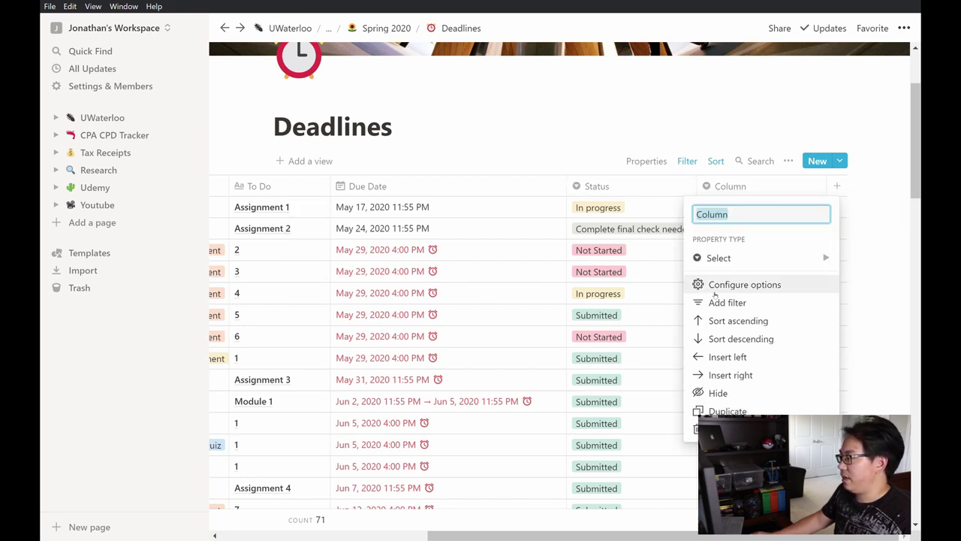
click(743, 258)
click(584, 195)
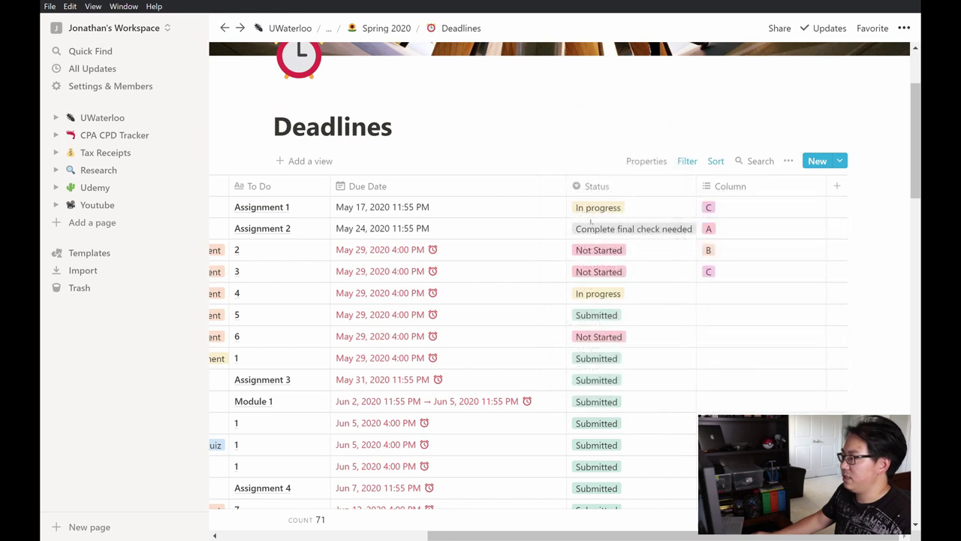
In Column, add tags B and A to Assignment 1, B to Assignment 2, and C to EOL Mobius Mini Assignment 2.
click(724, 209)
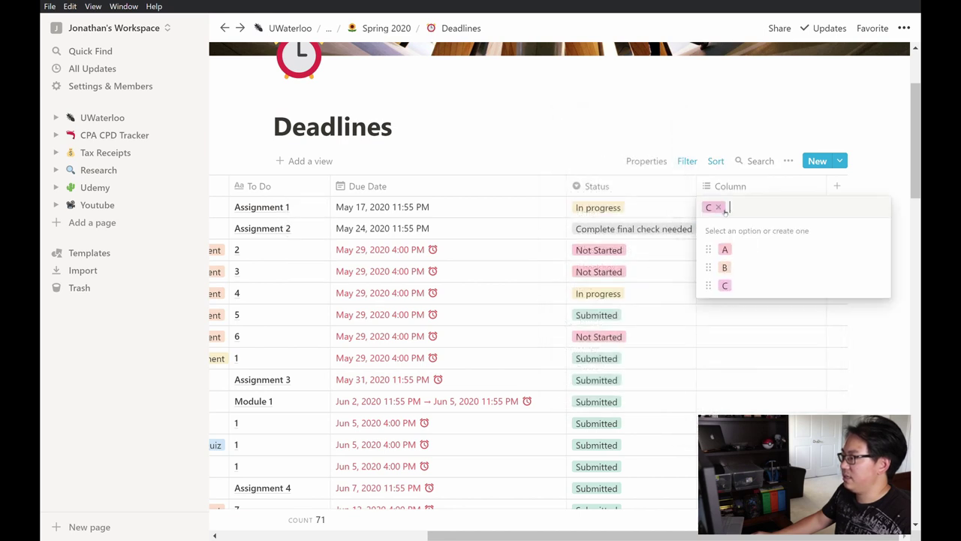
click(725, 267)
click(727, 251)
key(Escape)
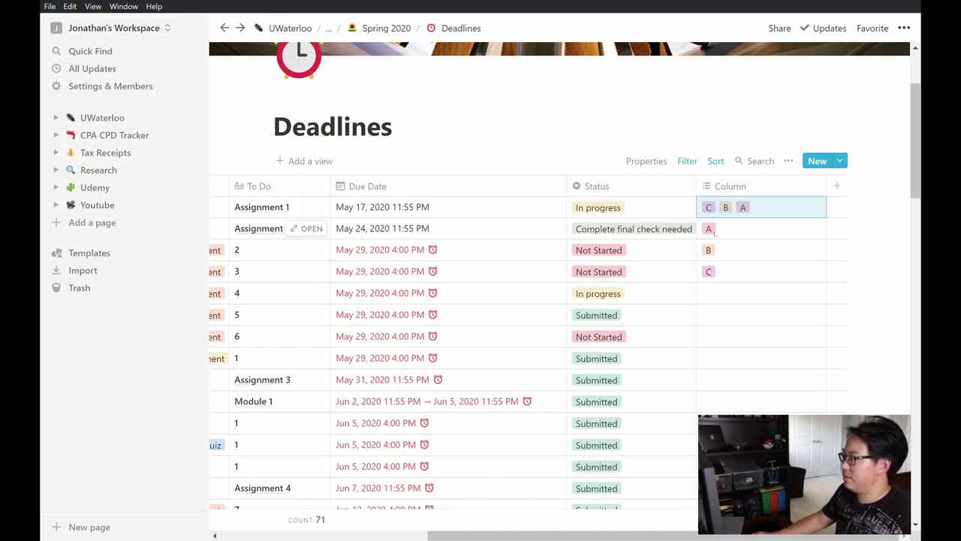
click(715, 229)
click(727, 293)
key(Escape)
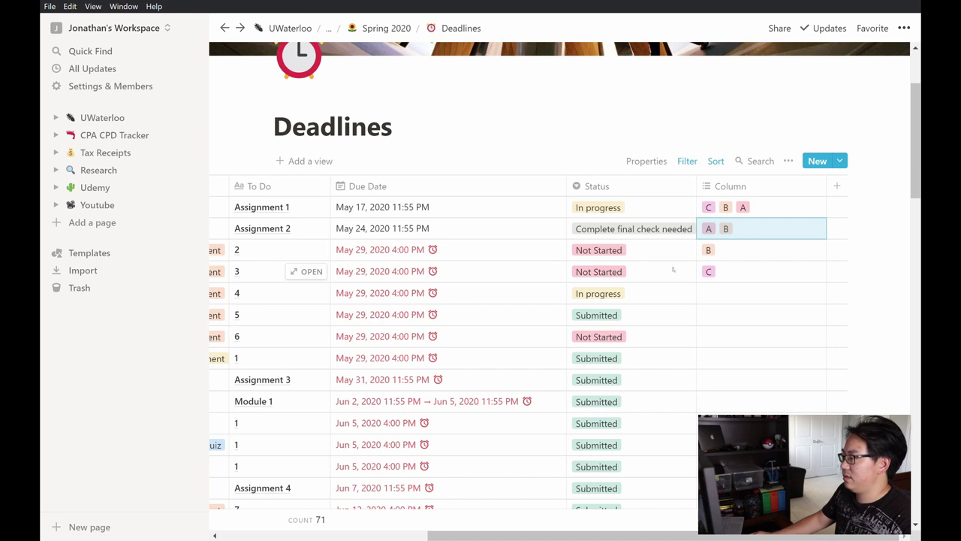
click(743, 250)
click(724, 329)
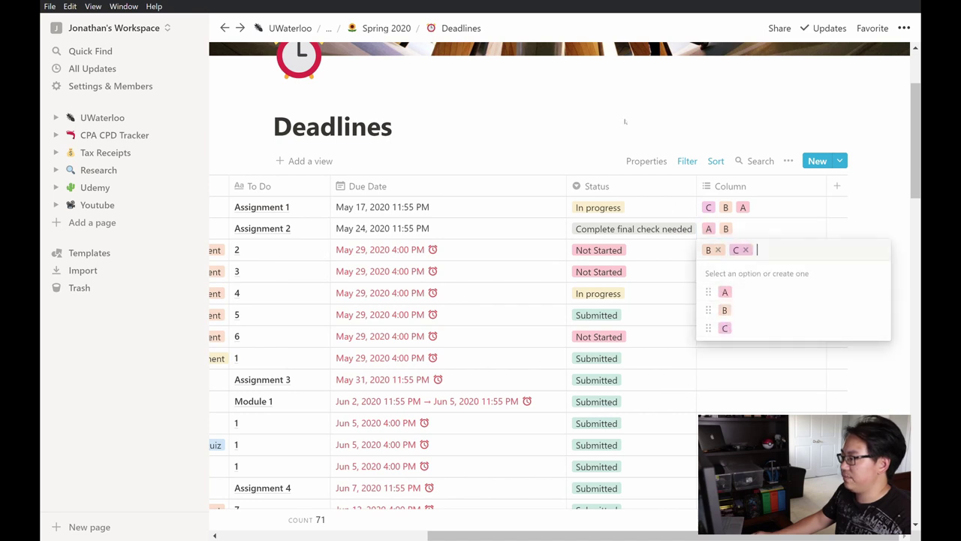
key(Escape)
Go from Deadlines back to Spring 2020 and open Module 1: Euclidean Vector Spaces within Math 106: Linear Algebra.
scroll(563, 338, left, 6)
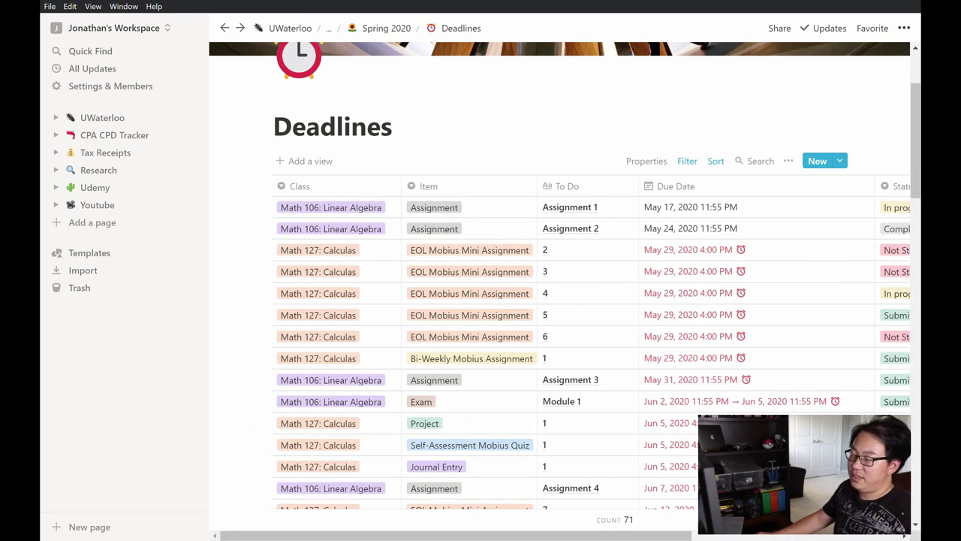
drag(494, 538, 526, 538)
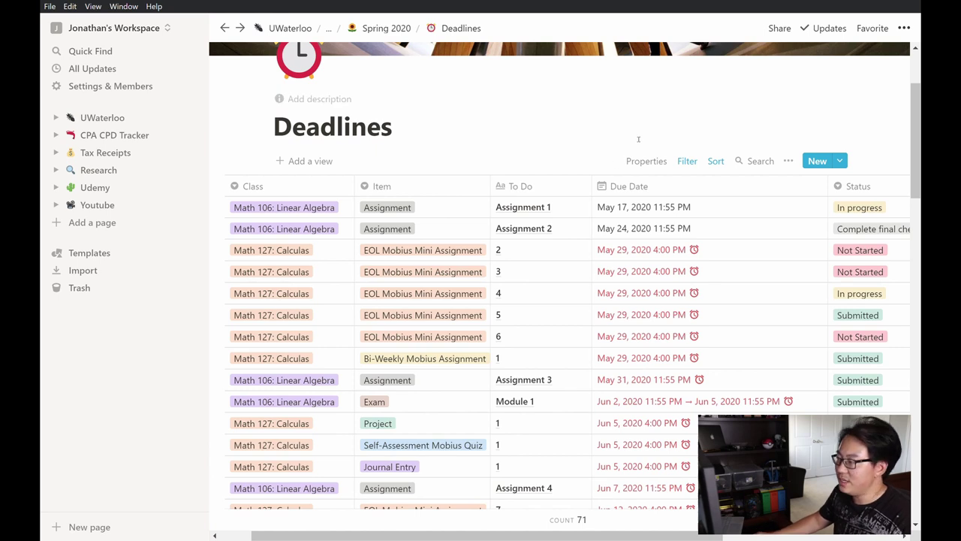
click(386, 28)
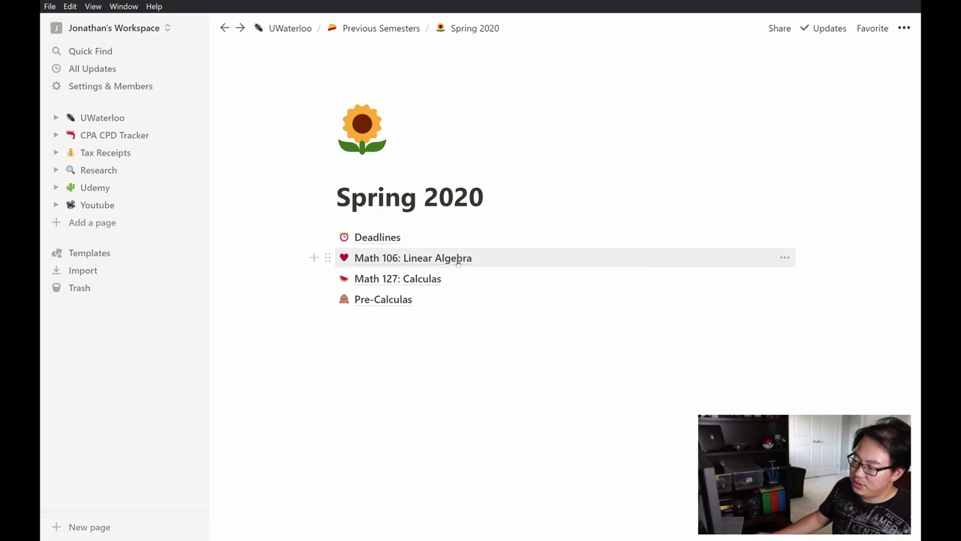
click(444, 259)
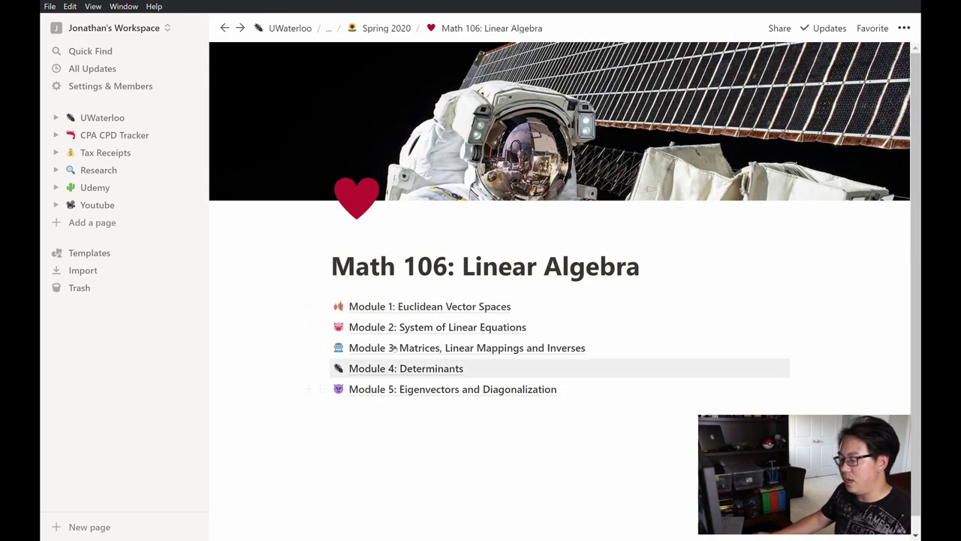
click(409, 308)
Collapse the answer under "What condition is needed for two lines to be parallel of each other?".
scroll(743, 142, down, 2)
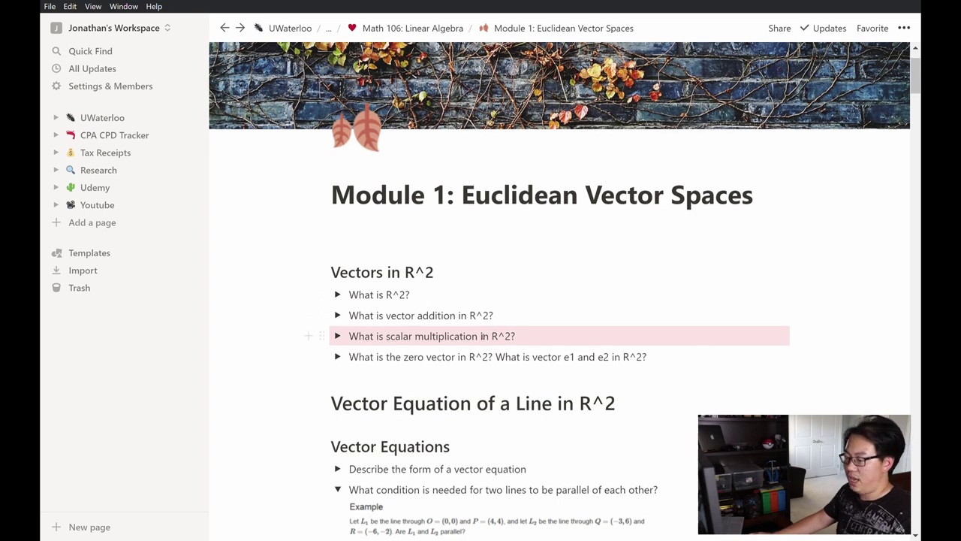
scroll(451, 361, down, 1)
click(335, 455)
click(338, 441)
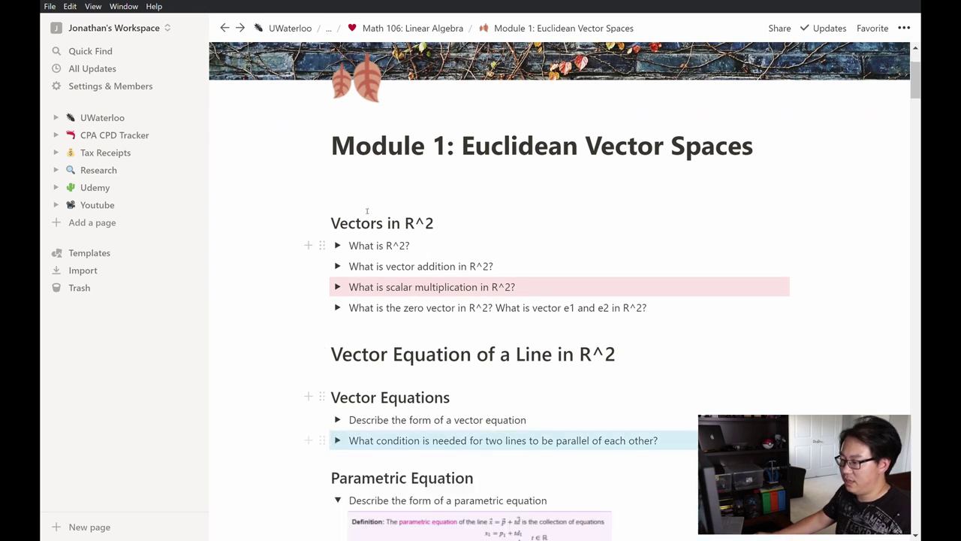
Read the answers under "What is R^2?" and "What is vector addition in R^2?", collapsing each one after viewing.
click(338, 245)
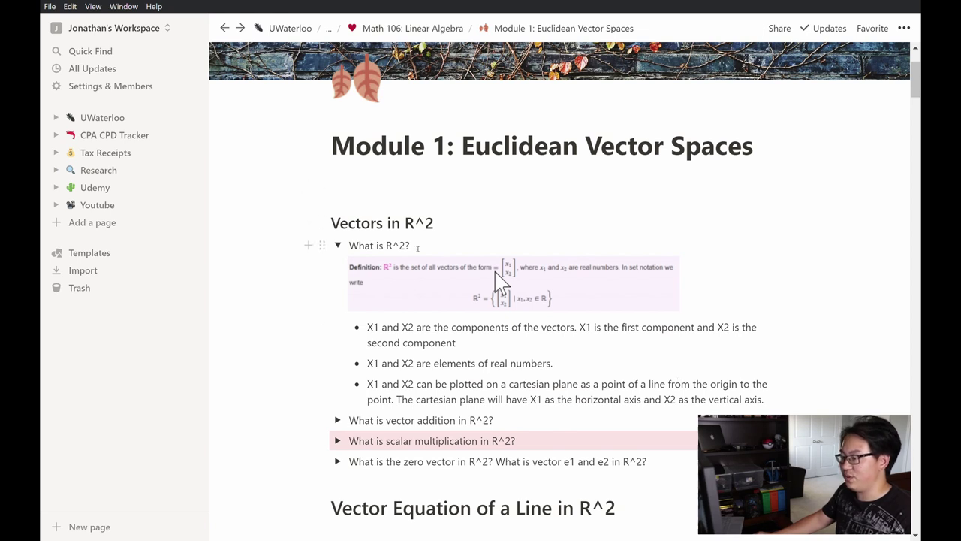
click(338, 245)
click(337, 264)
scroll(338, 248, down, 2)
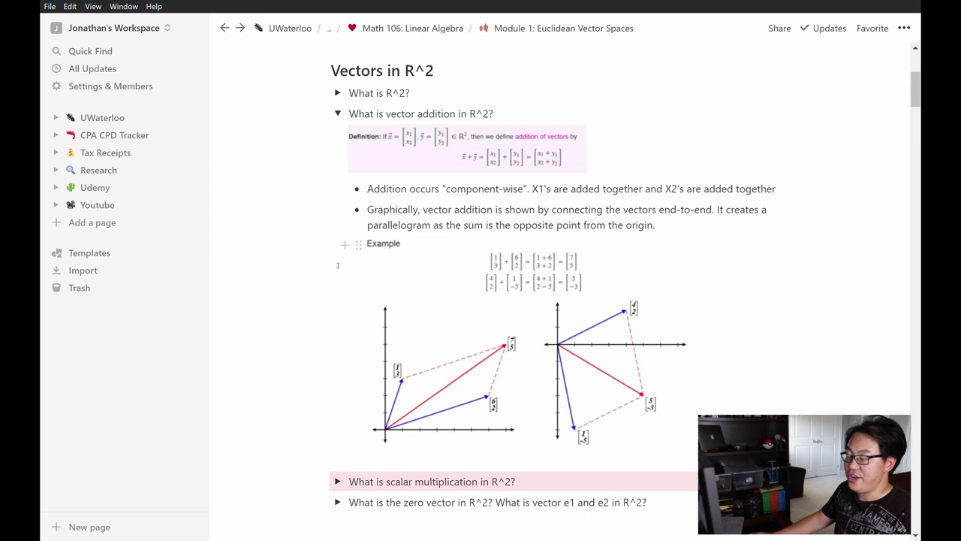
scroll(413, 150, down, 1)
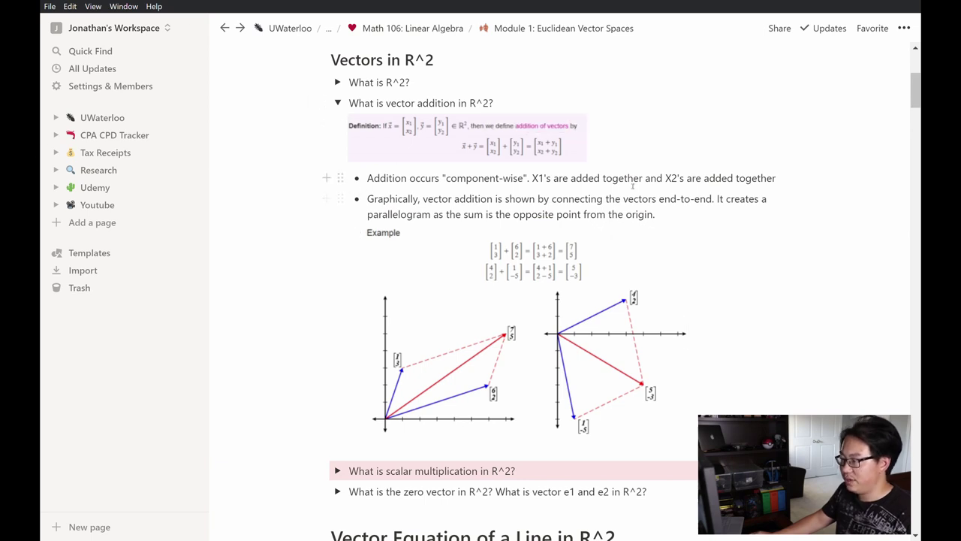
click(338, 103)
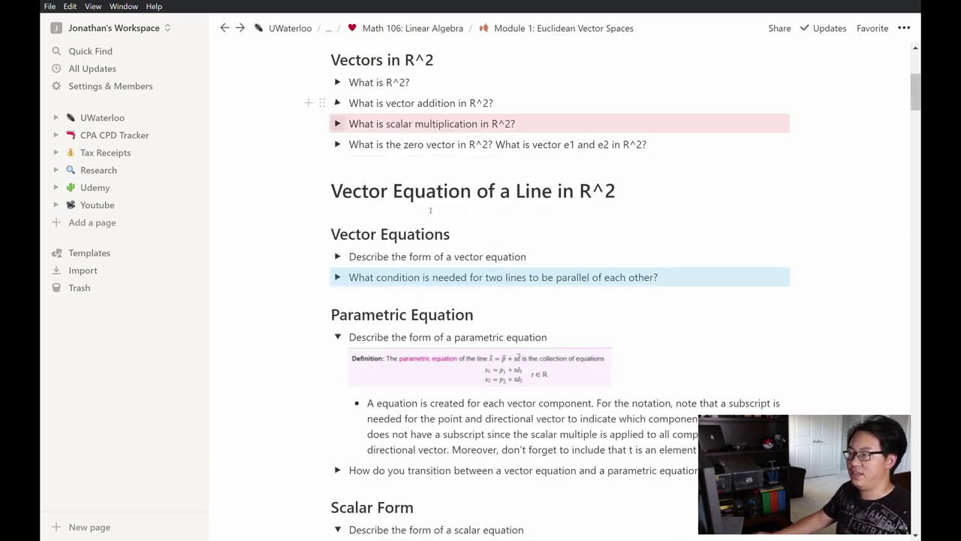
Skim the Module 1 question headings and review the definition, notes and graph under "What is scalar multiplication in R^2?".
scroll(421, 240, down, 10)
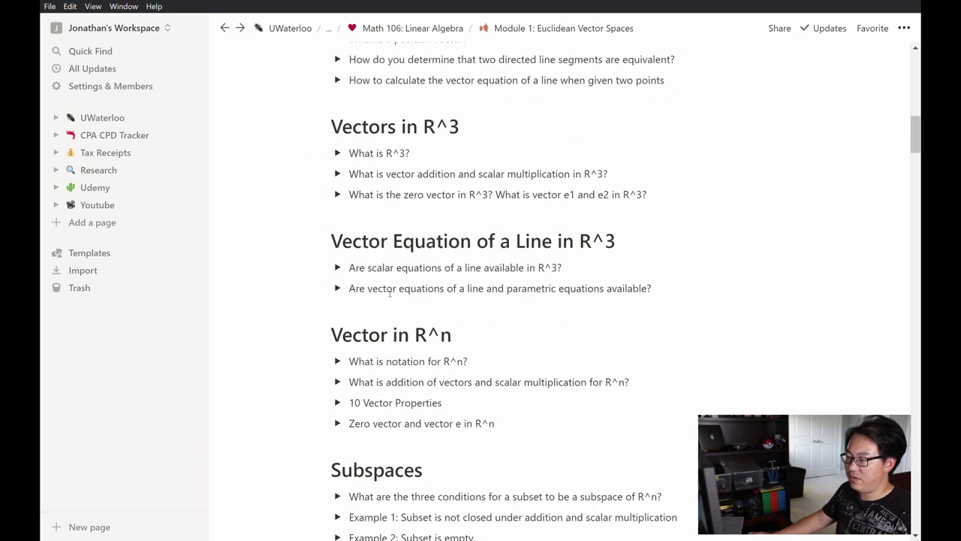
scroll(591, 275, down, 3)
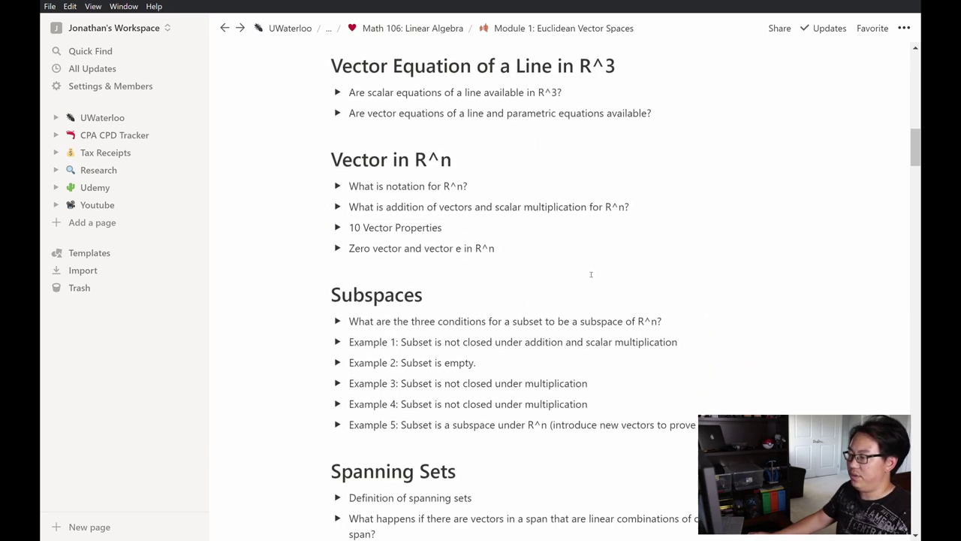
scroll(591, 274, up, 15)
scroll(582, 275, down, 3)
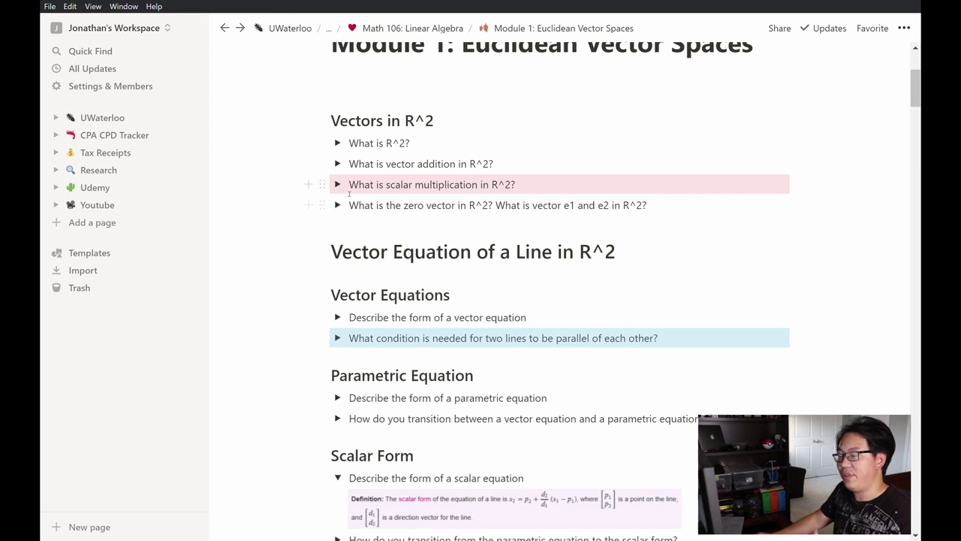
click(337, 185)
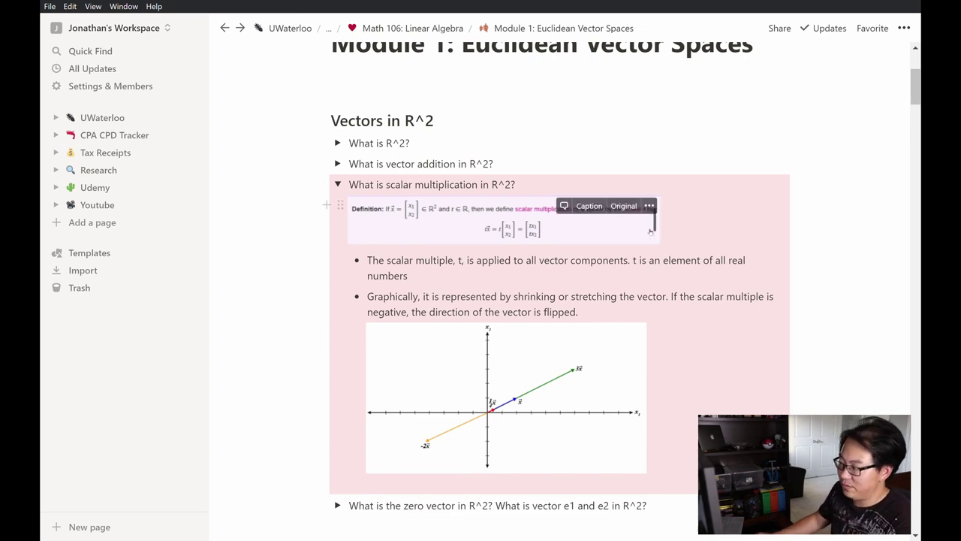
drag(384, 263, 589, 310)
click(589, 310)
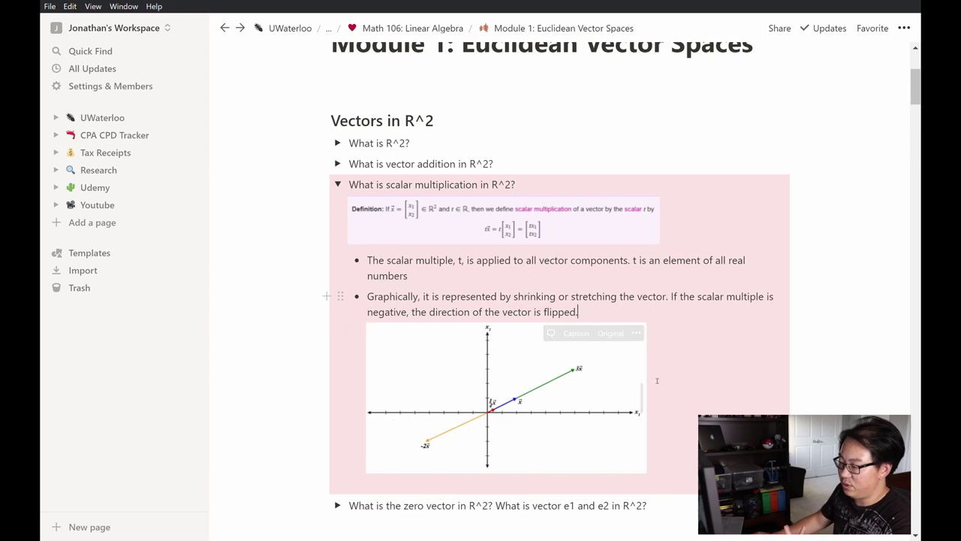
mouse_move(643, 429)
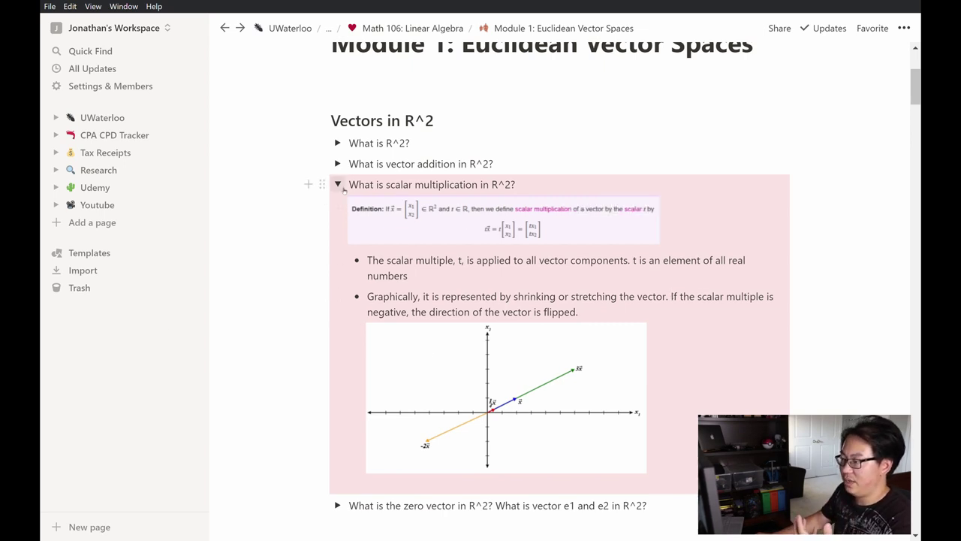
click(338, 185)
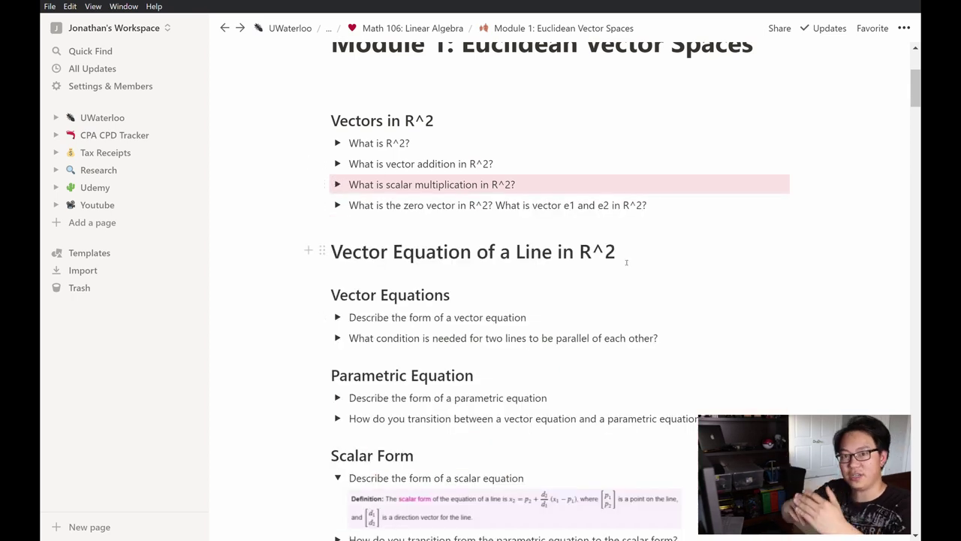
Collapse the answer under "Describe the form of a scalar equation" in the Scalar Form section.
scroll(570, 309, down, 1)
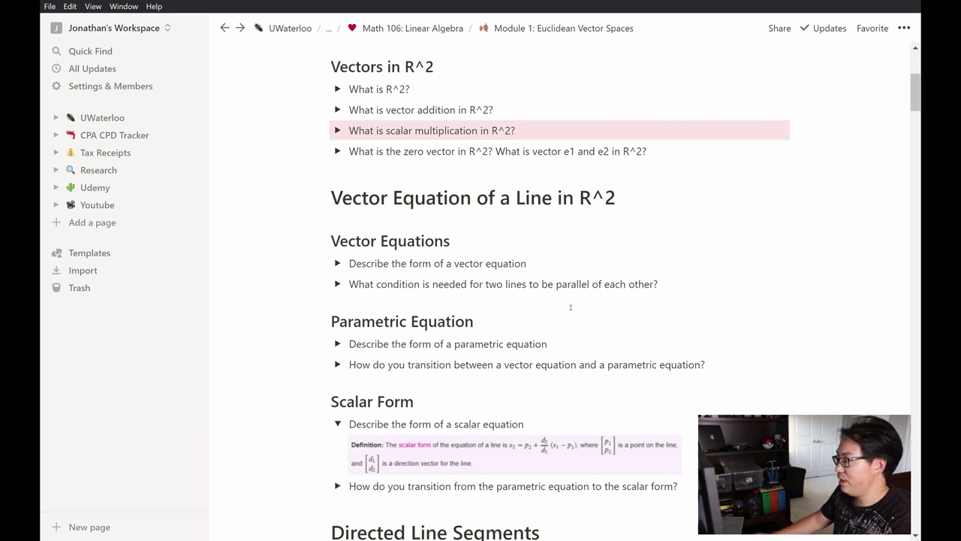
click(337, 423)
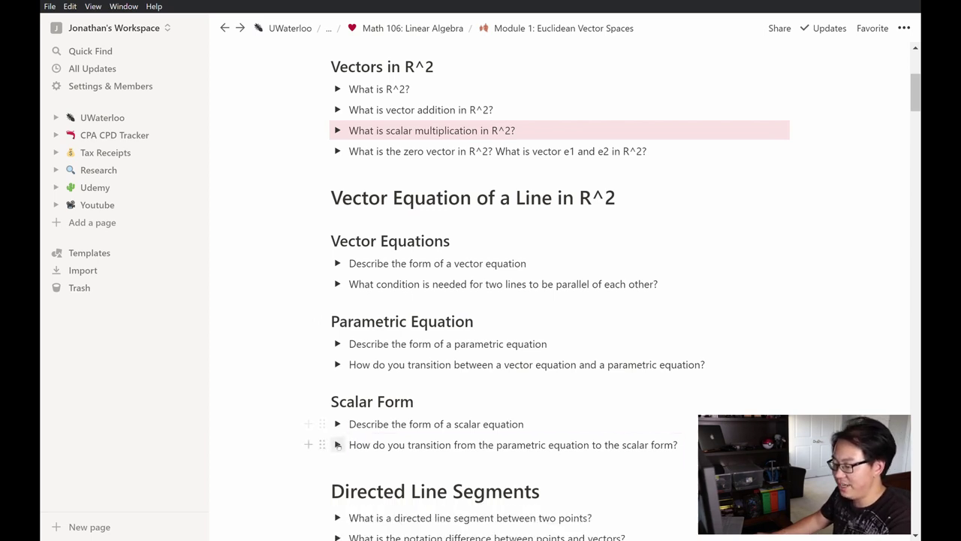
scroll(337, 445, down, 4)
Briefly check the answer under "What is R^2?" in the Vectors in R^2 section and collapse it again.
scroll(318, 326, up, 10)
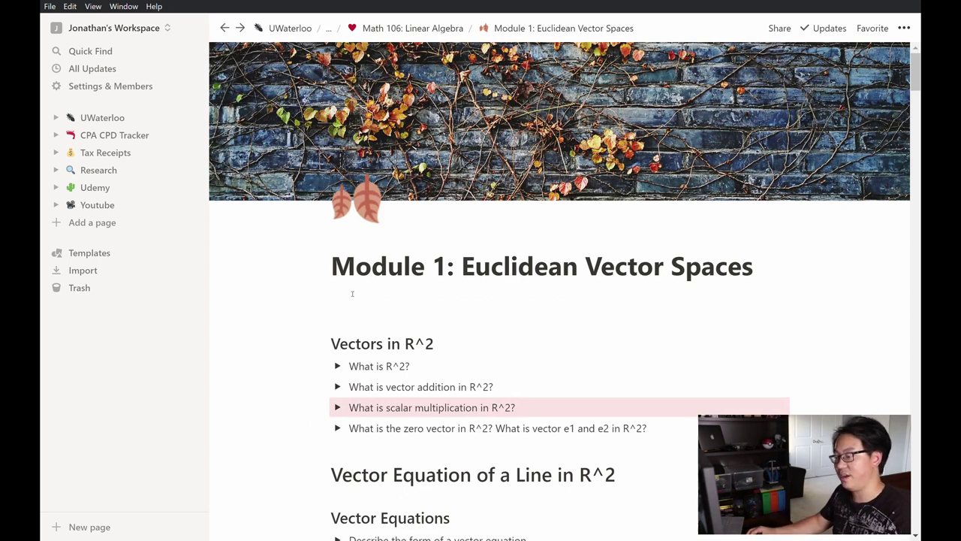
scroll(405, 244, down, 2)
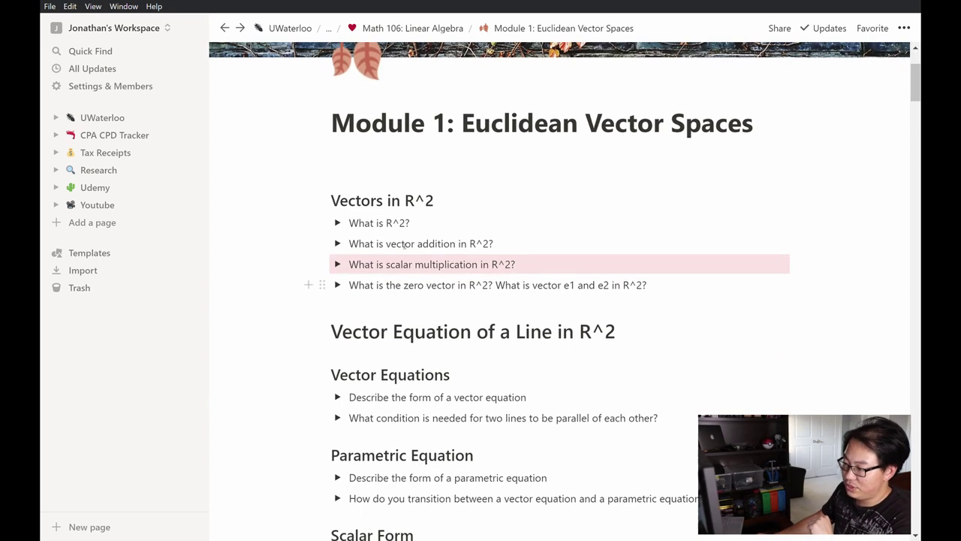
click(337, 223)
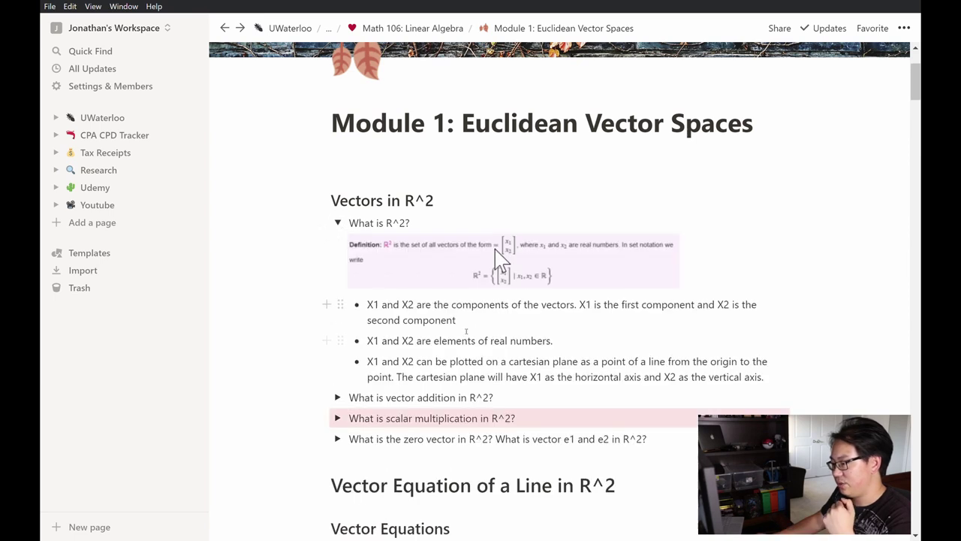
click(337, 223)
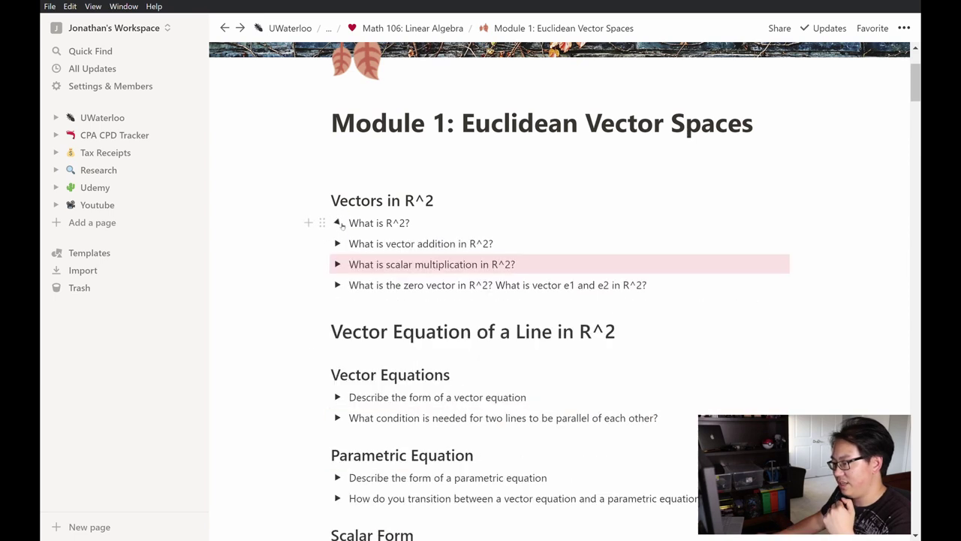
Give the "What is scalar multiplication in R^2?" toggle an orange background.
click(328, 267)
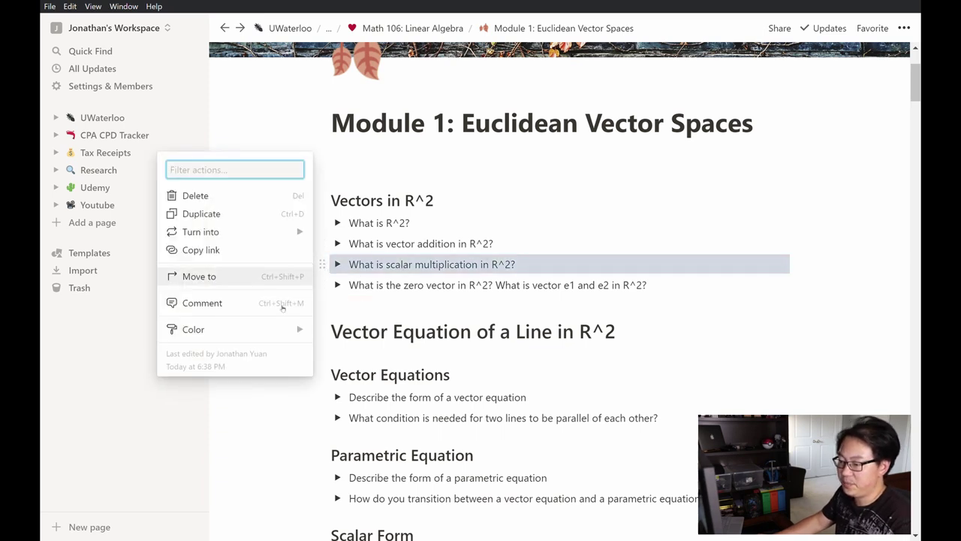
mouse_move(285, 329)
scroll(392, 429, down, 2)
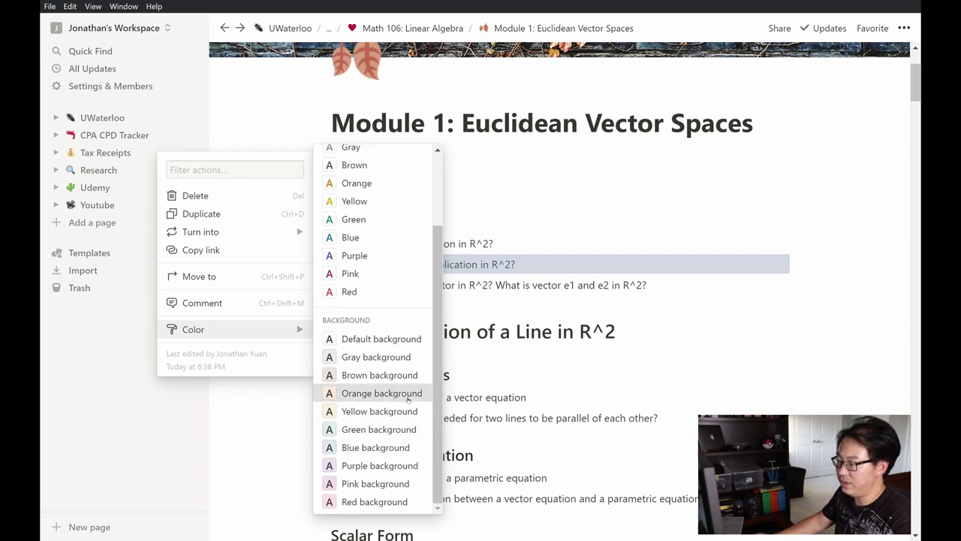
click(381, 393)
click(778, 302)
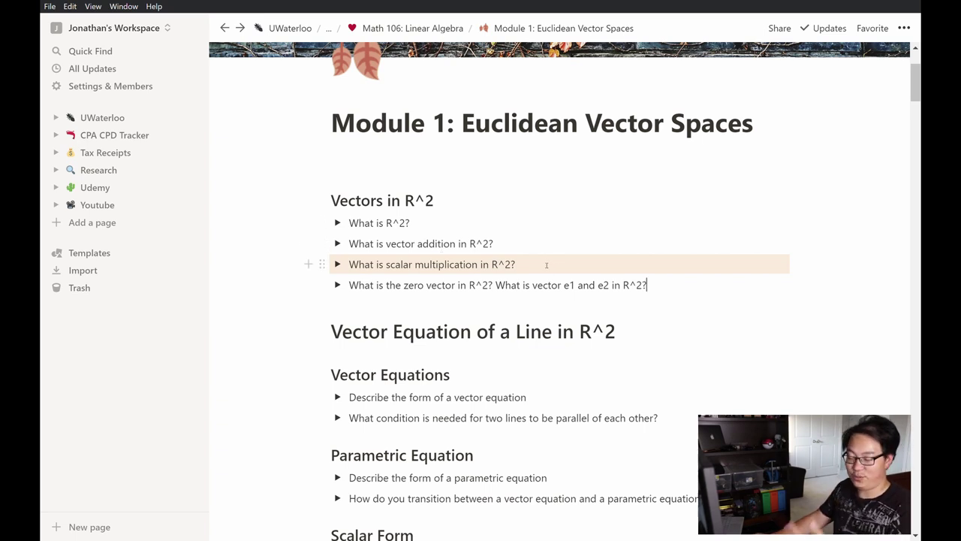
Find the Subspaces section further down Module 1, review the answer under Example 1 and collapse it again.
scroll(546, 257, down, 8)
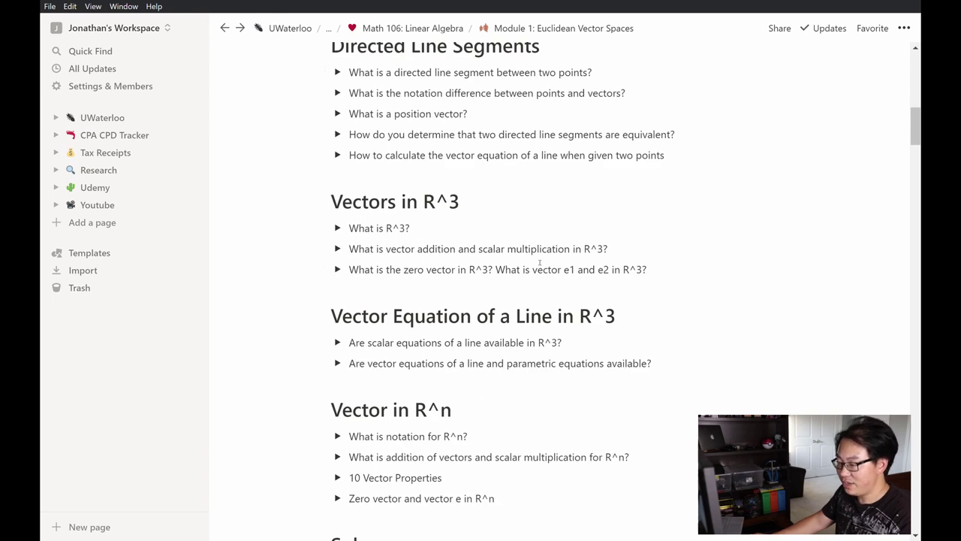
scroll(513, 262, down, 4)
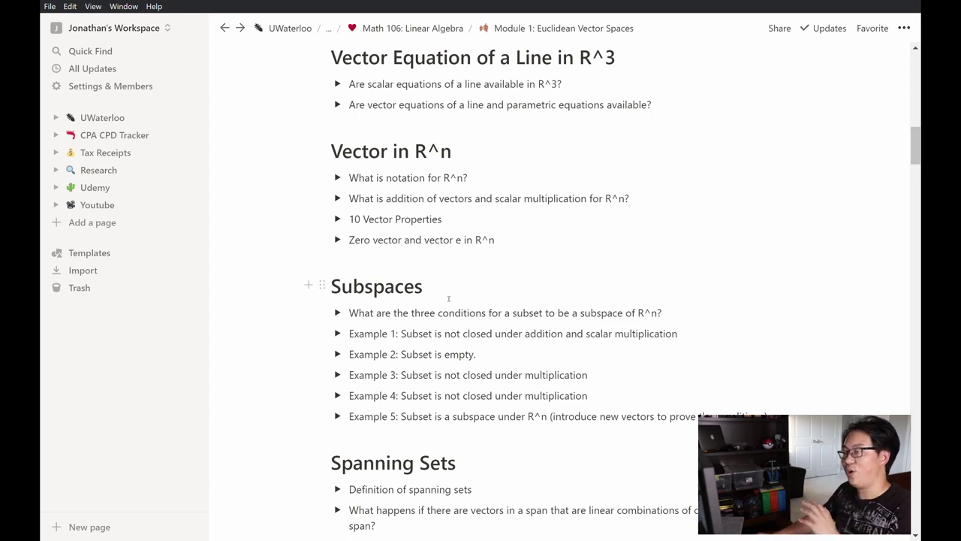
scroll(458, 297, down, 3)
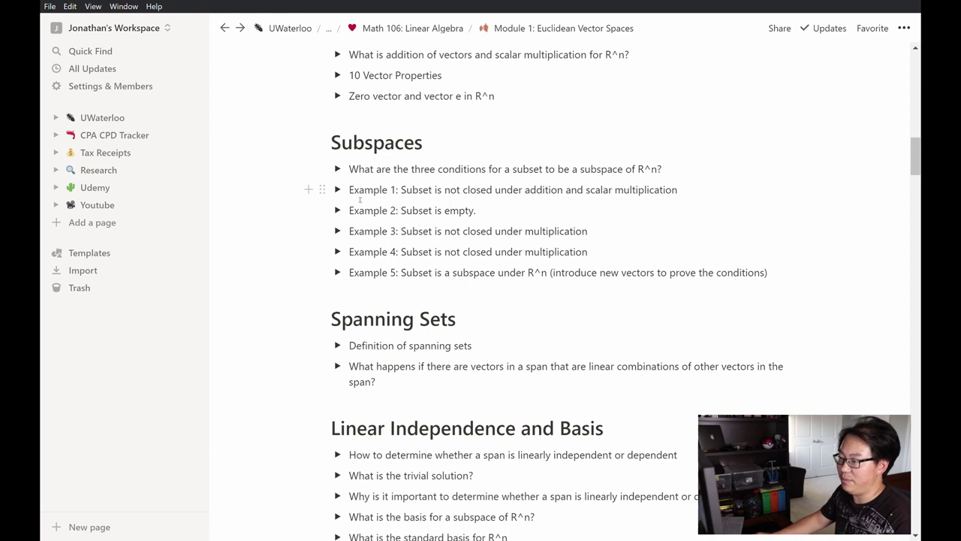
click(337, 190)
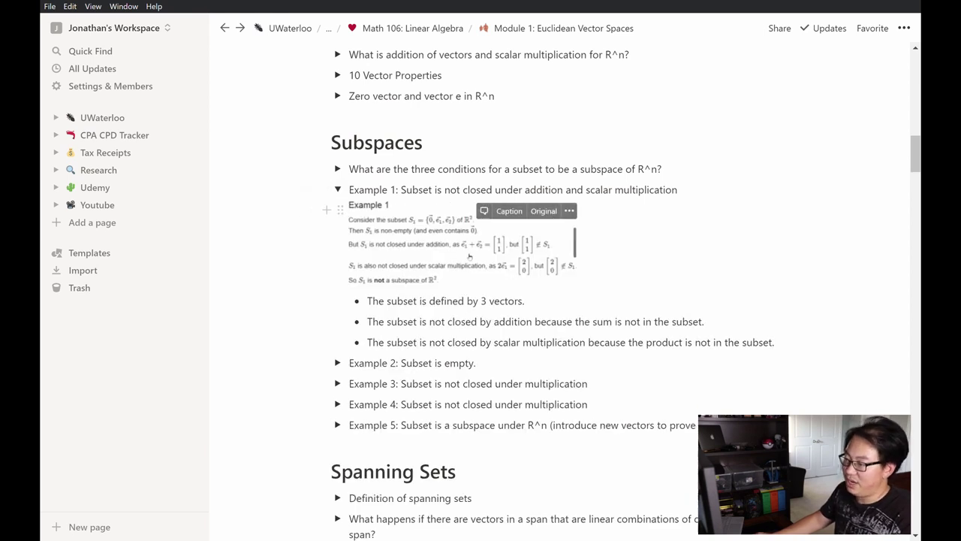
click(460, 250)
click(337, 189)
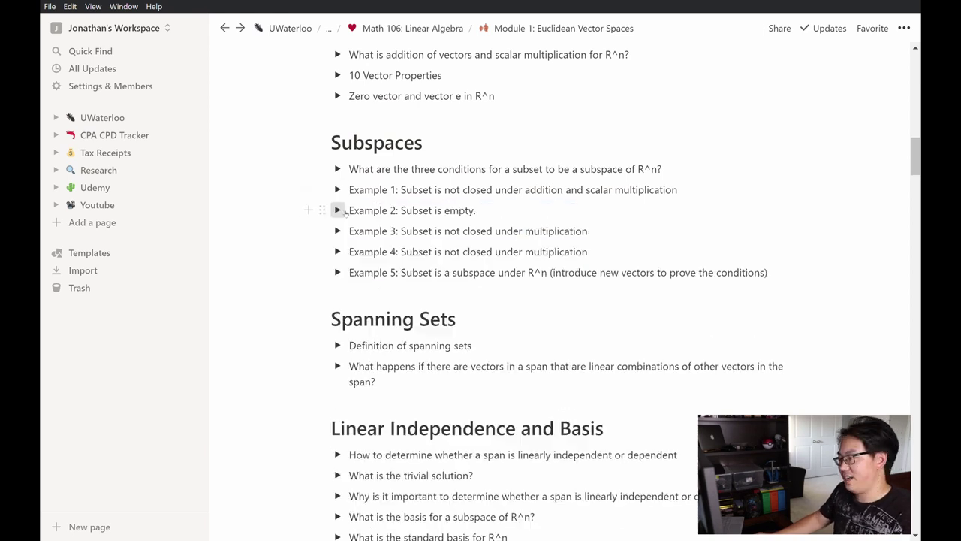
Review the answers under Examples 2, 3 and 5 in the Subspaces section, collapsing each one again.
click(337, 210)
click(372, 242)
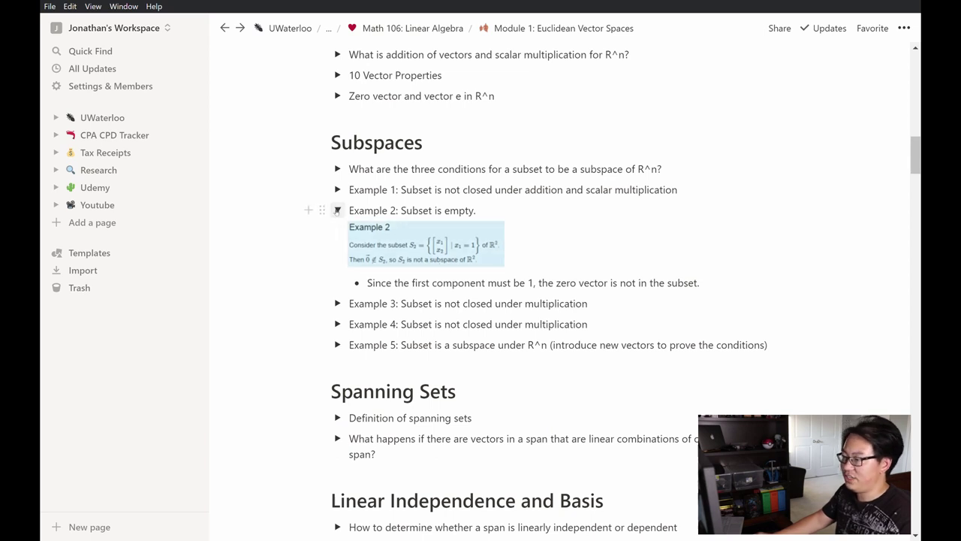
click(337, 210)
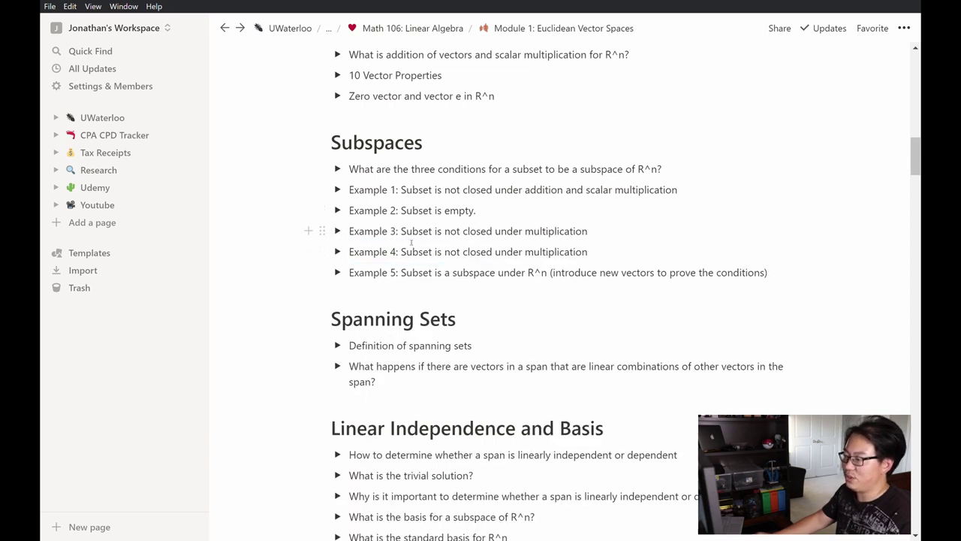
click(337, 231)
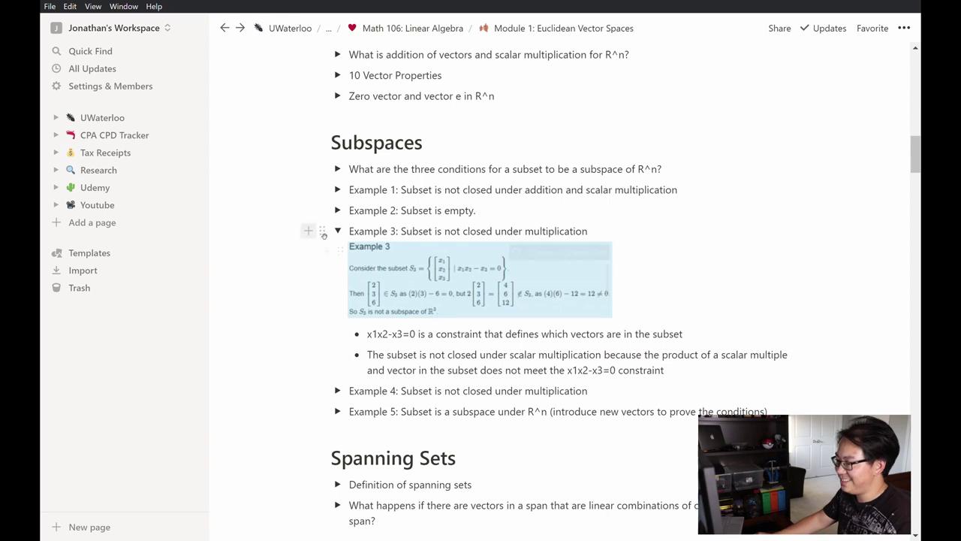
click(337, 232)
click(337, 272)
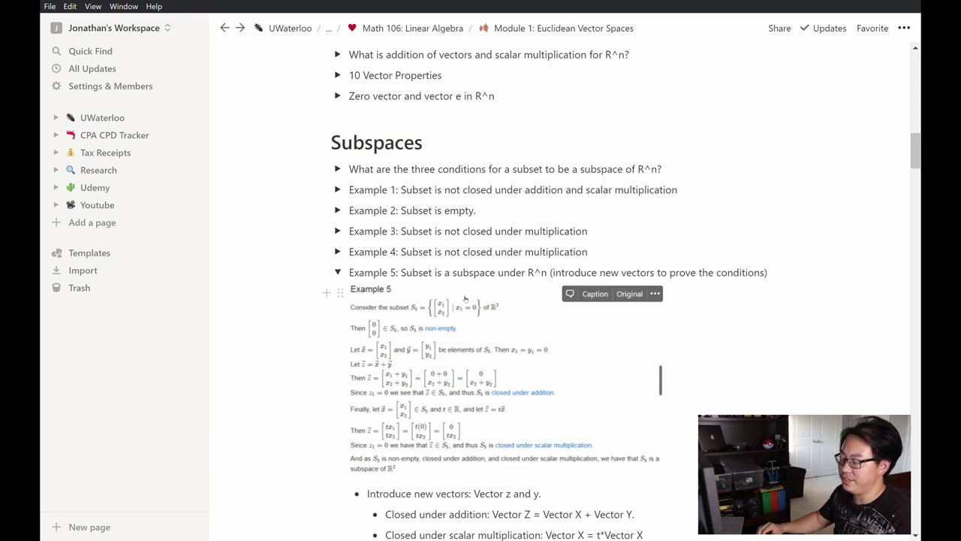
click(337, 272)
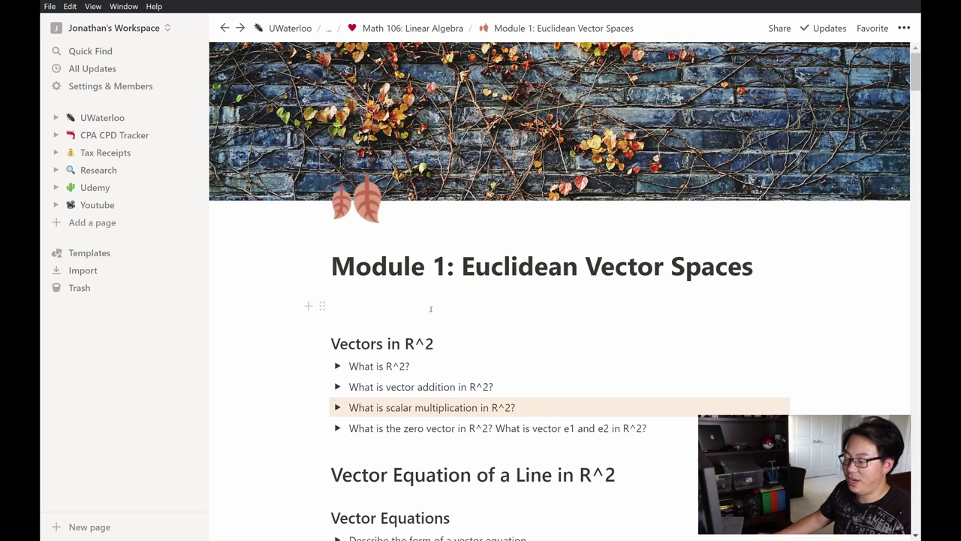
Return to the Math 106: Linear Algebra page, open Module 4: Determinants and skim its headings.
scroll(433, 283, down, 3)
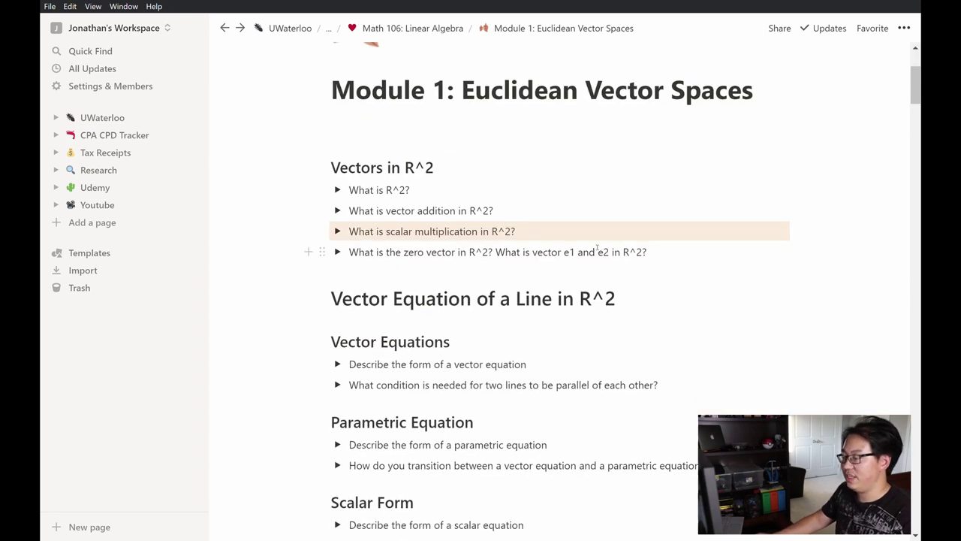
scroll(597, 250, down, 3)
click(413, 28)
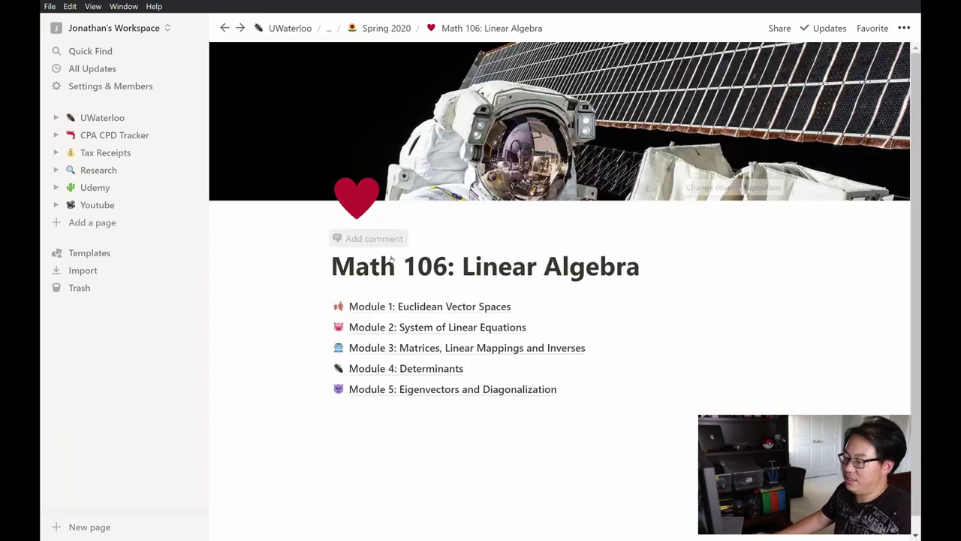
click(420, 368)
scroll(820, 290, down, 6)
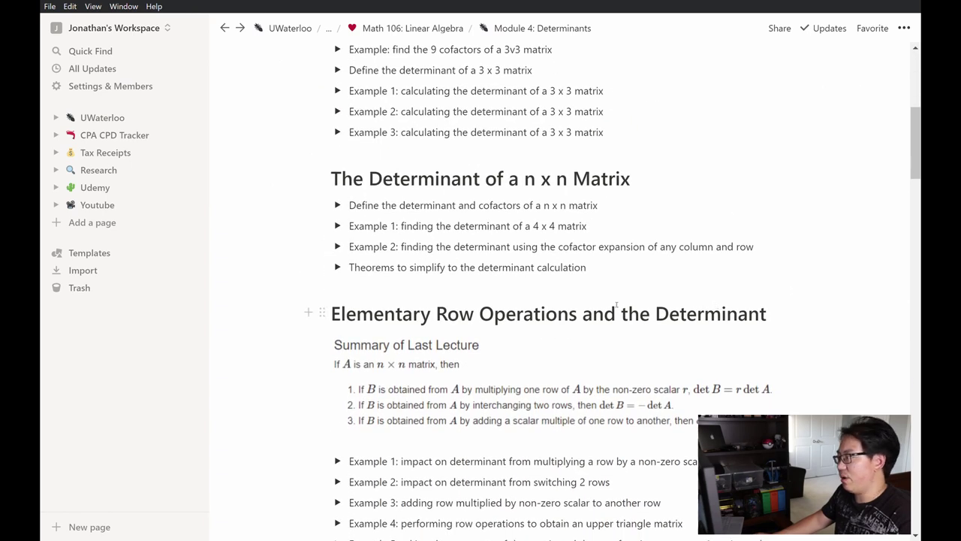
scroll(541, 316, up, 7)
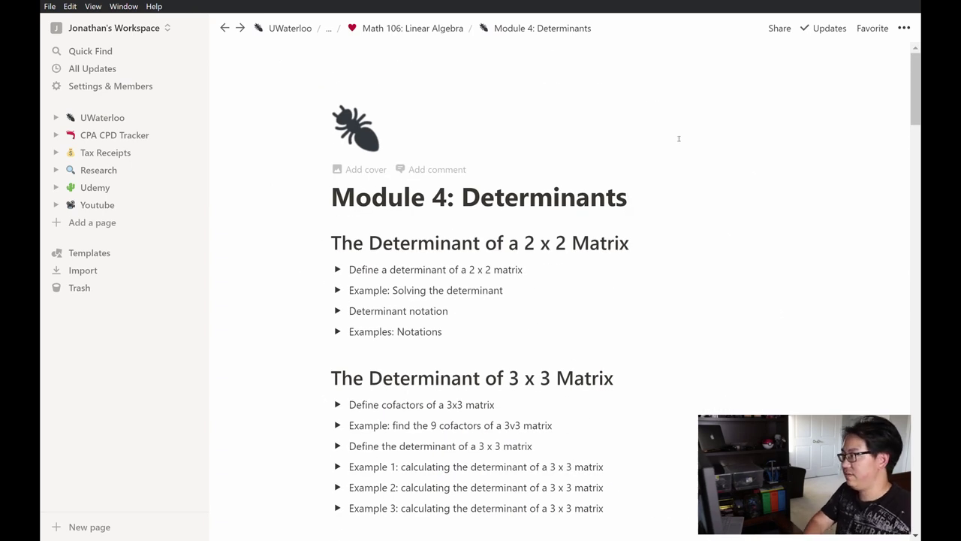
Search the Module 4 page for "elementary" and examine the Summary of Last Lecture image under the matching heading.
key(ctrl+f)
text(elementary)
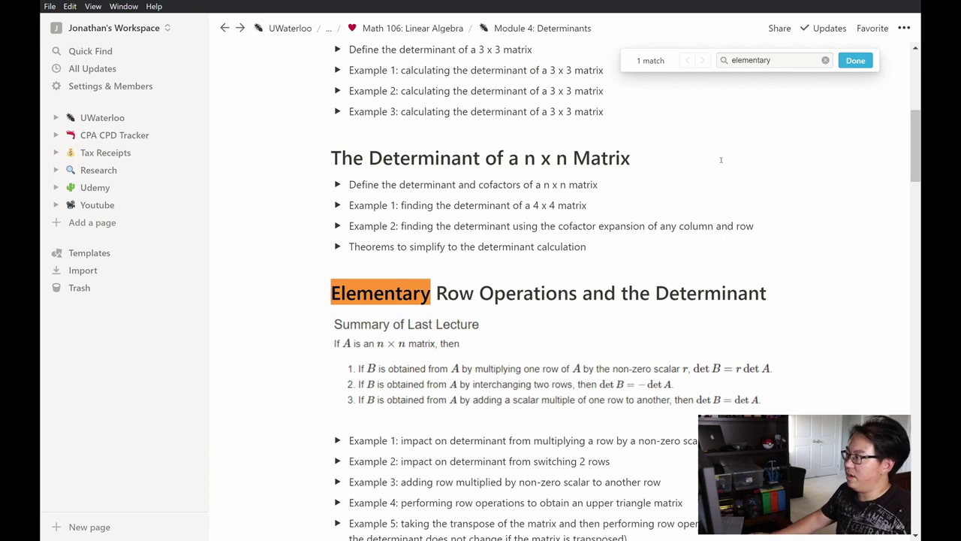
scroll(596, 265, down, 2)
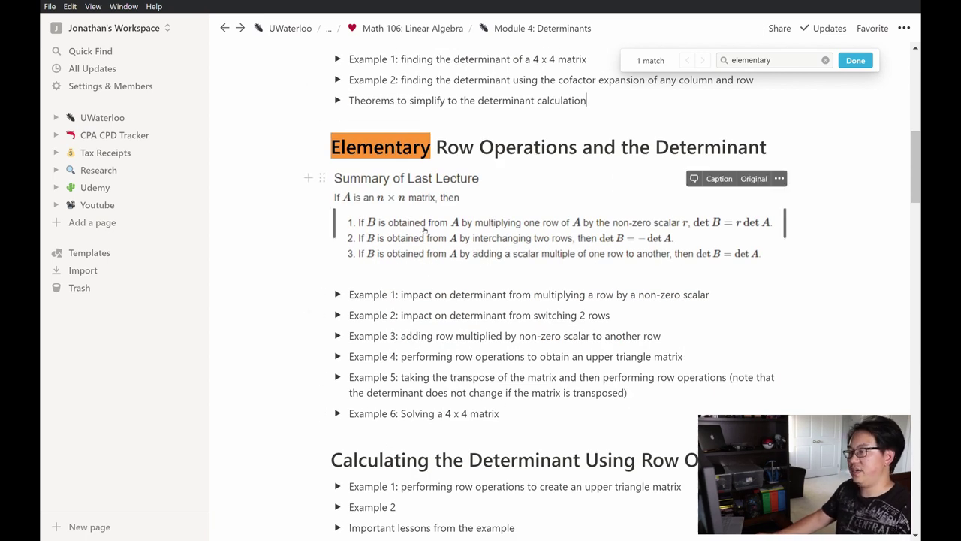
click(483, 233)
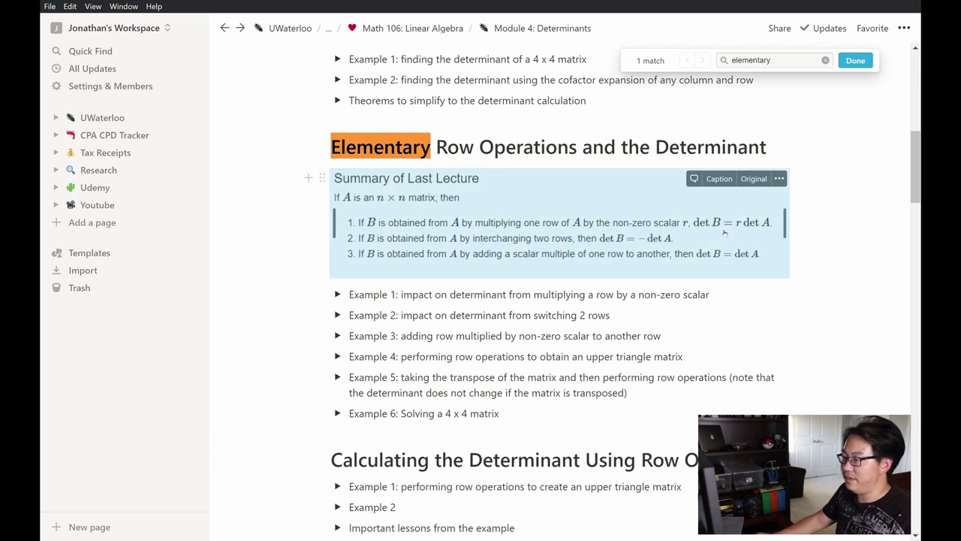
Review Example 1 and Example 2 under Elementary Row Operations and the Determinant, collapsing each one again.
click(338, 294)
click(338, 294)
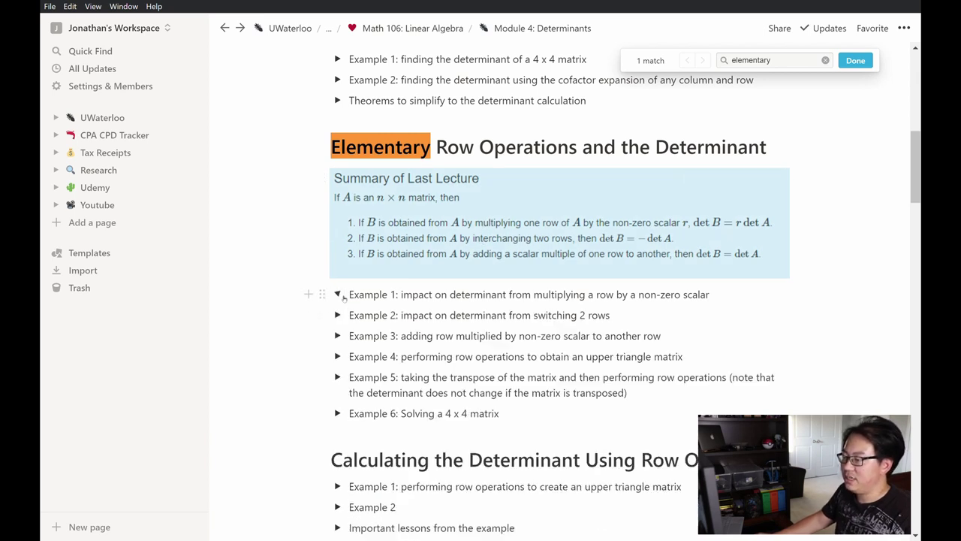
click(337, 314)
scroll(412, 249, down, 2)
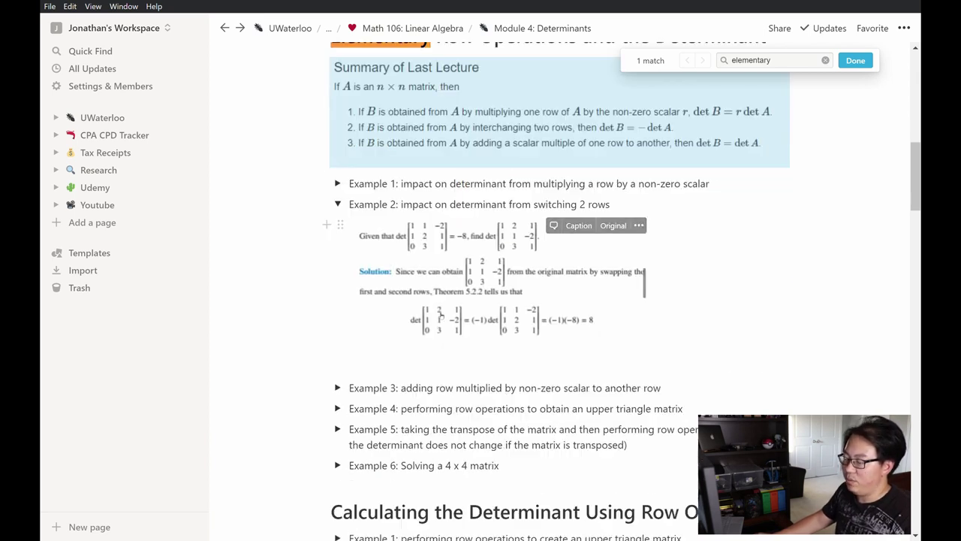
click(337, 204)
Briefly check Example 3 and Example 4 under Elementary Row Operations and the Determinant, collapsing each one again.
click(338, 225)
click(338, 224)
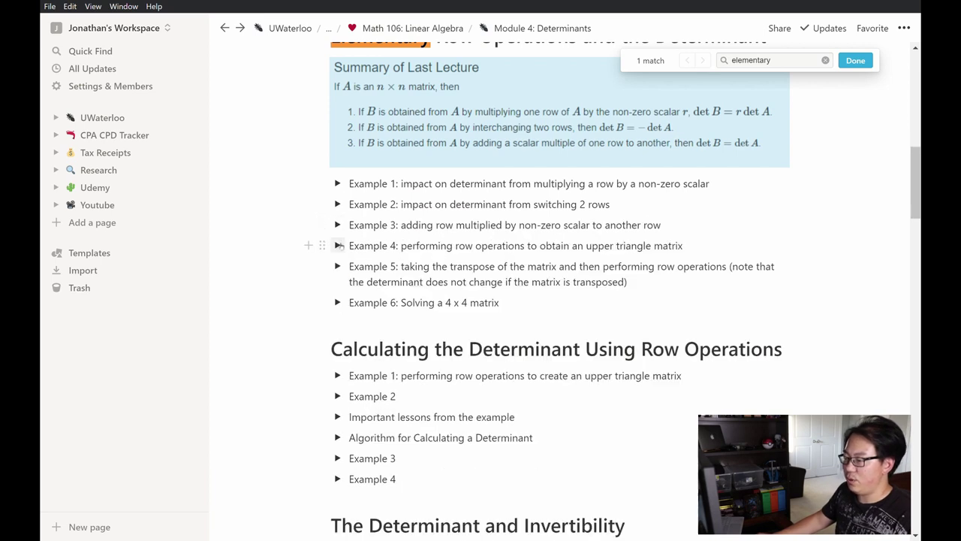
click(338, 245)
click(338, 245)
scroll(365, 266, up, 1)
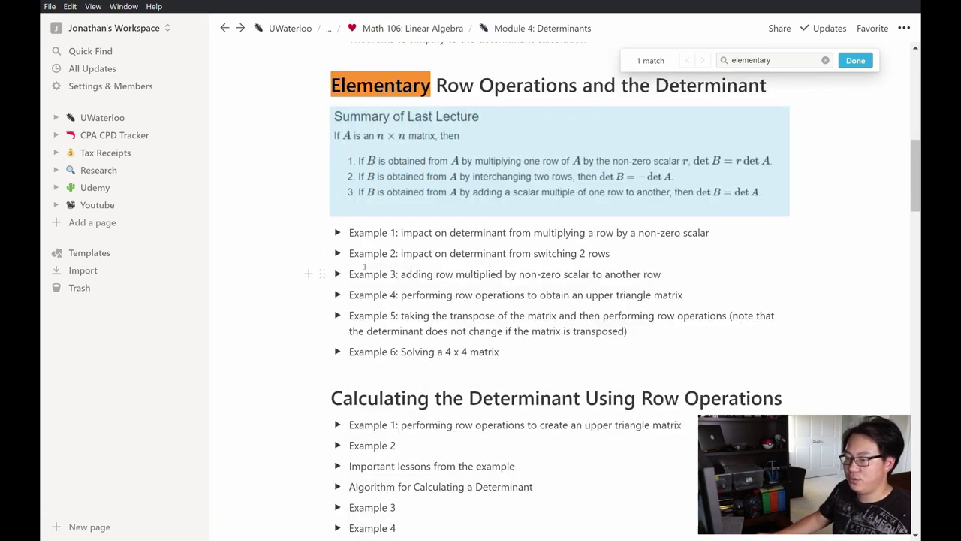